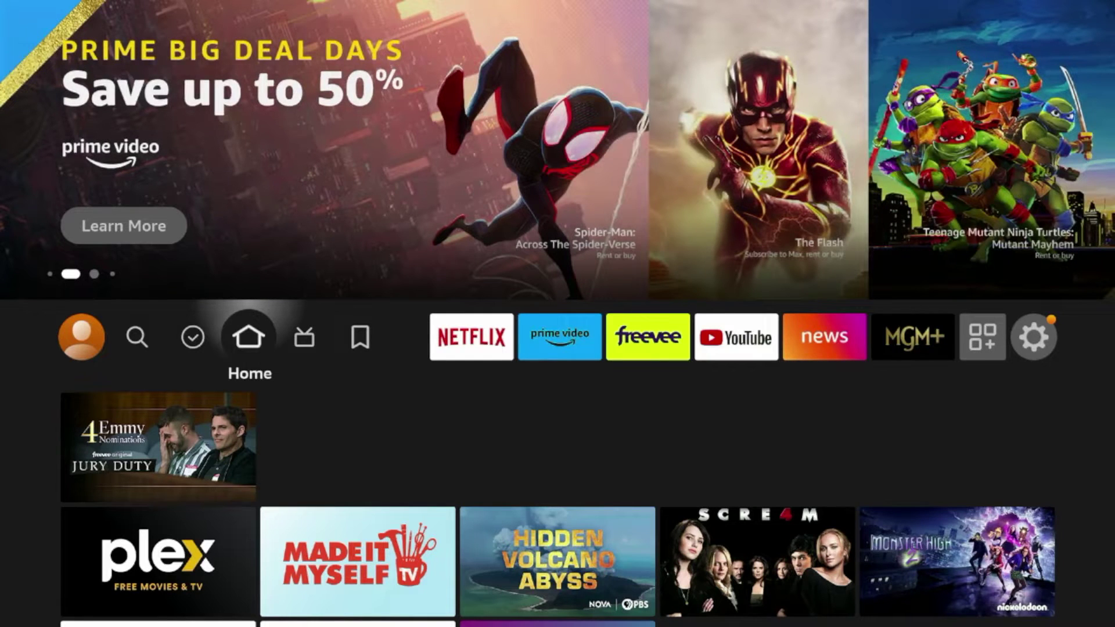
Open Ambient Experience from the home quick menu, browse its widget cards, then go back Home.
key(Home)
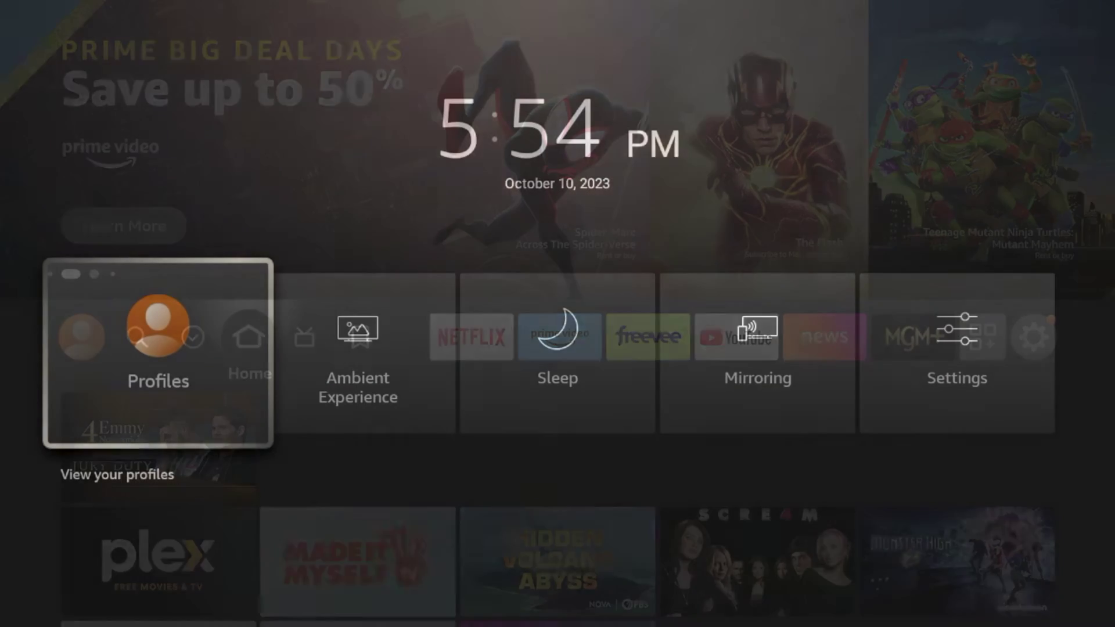
key(Right)
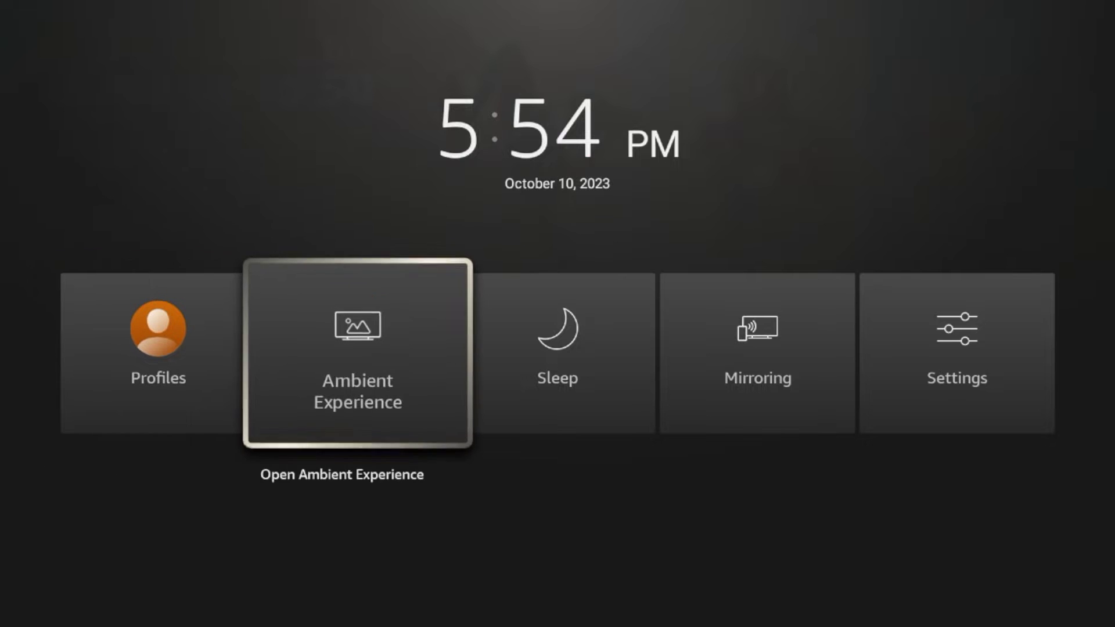
key(Right)
key(Right)
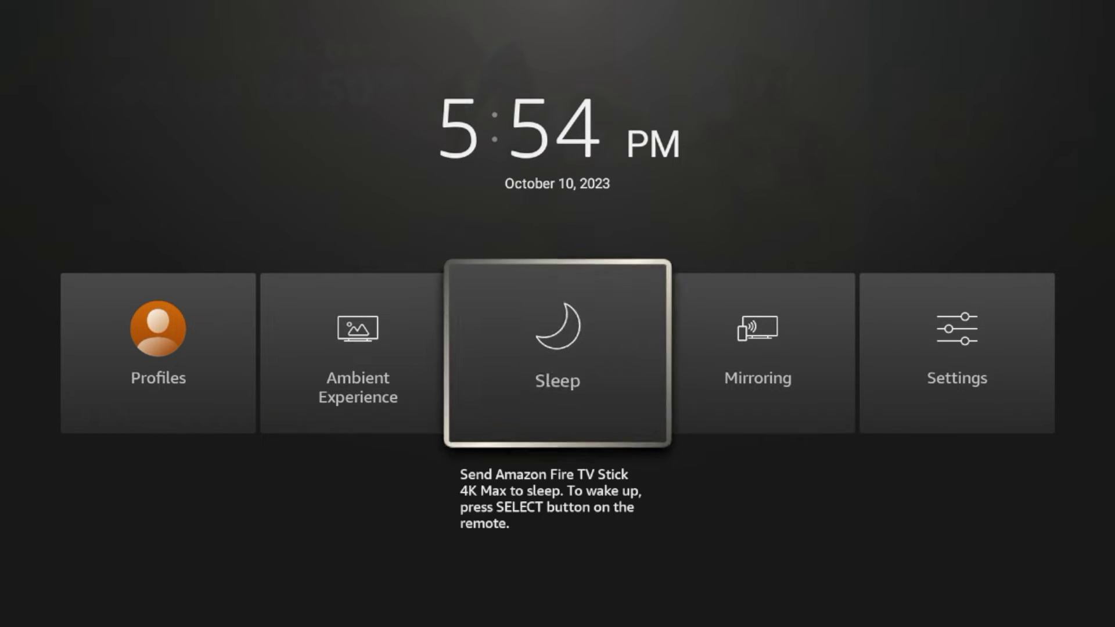
key(Left)
key(Left)
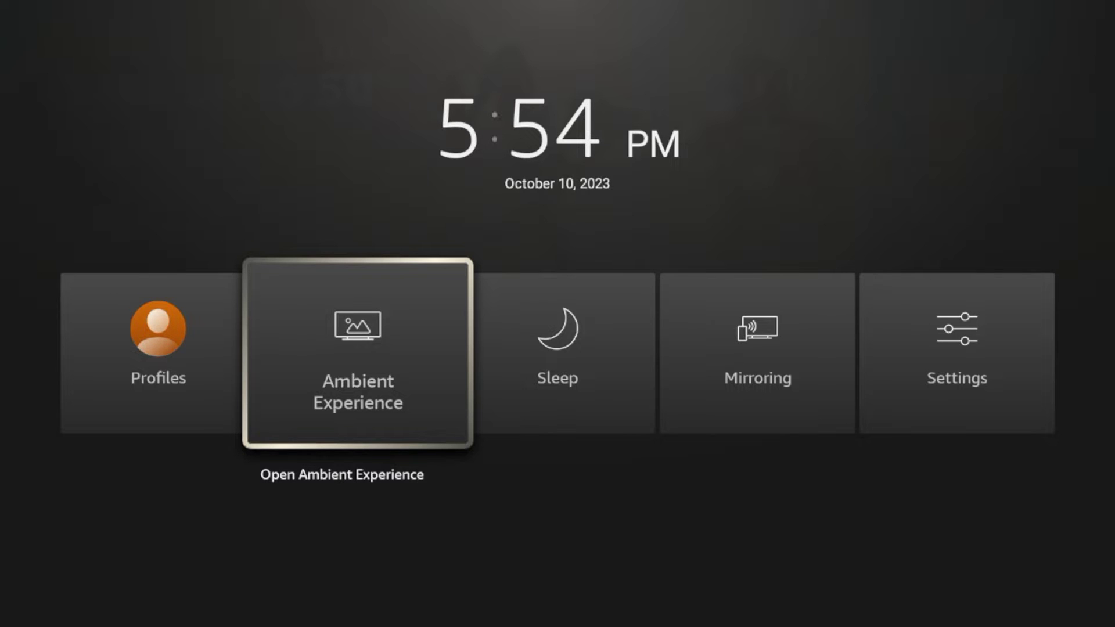
key(Return)
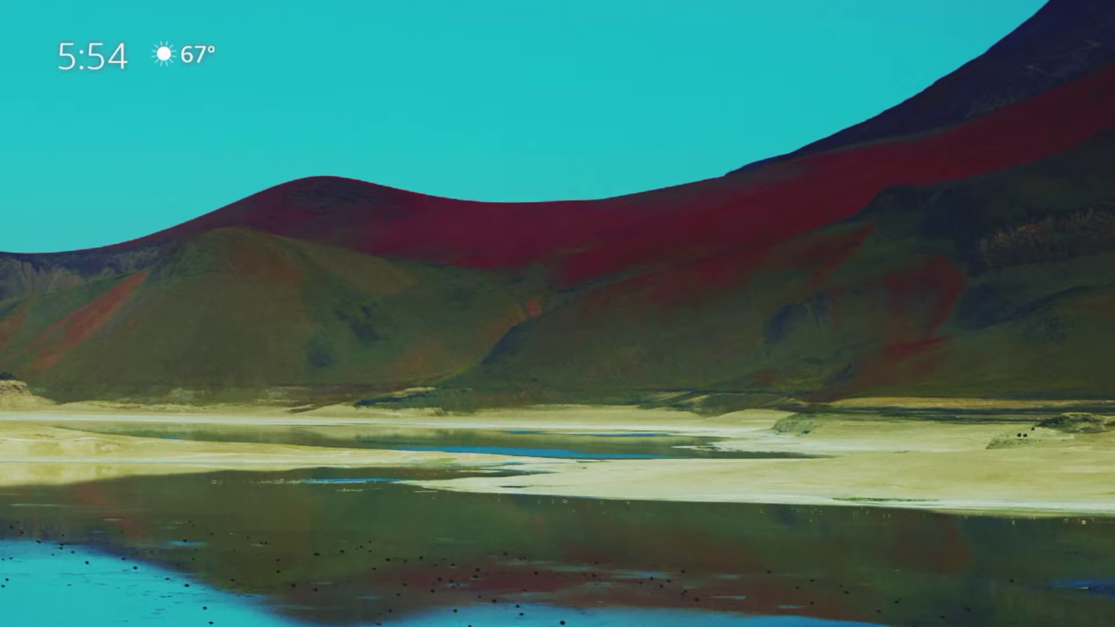
key(Right)
key(Down)
key(Up)
key(Right)
key(Right)
key(Left)
key(Left)
key(Home)
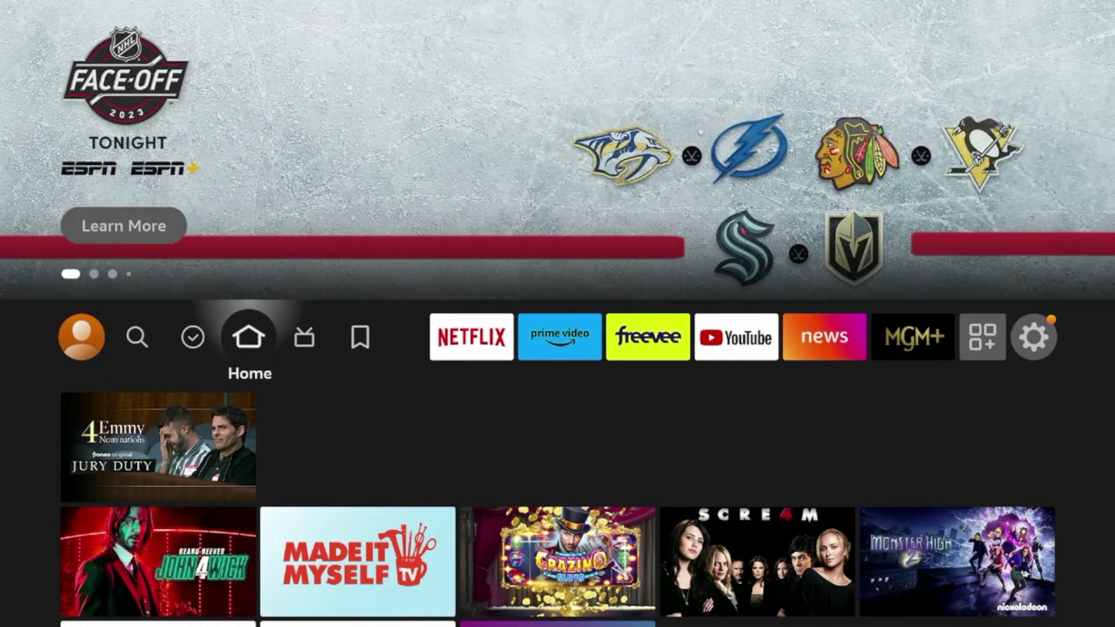
Turn Ambient experience OFF under Settings > Display & Sounds and return to the home screen.
key(Right)
key(Right)
key(Right)
key(Right)
key(Right)
key(Right)
key(Right)
key(Right)
key(Right)
key(Right)
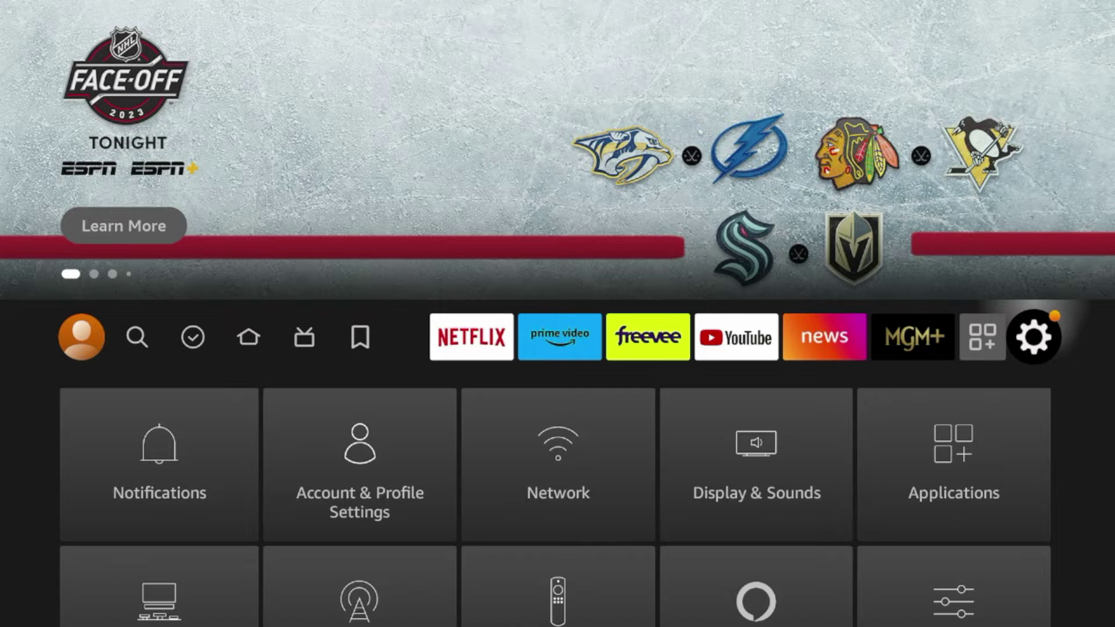
key(Down)
key(Right)
key(Right)
key(Right)
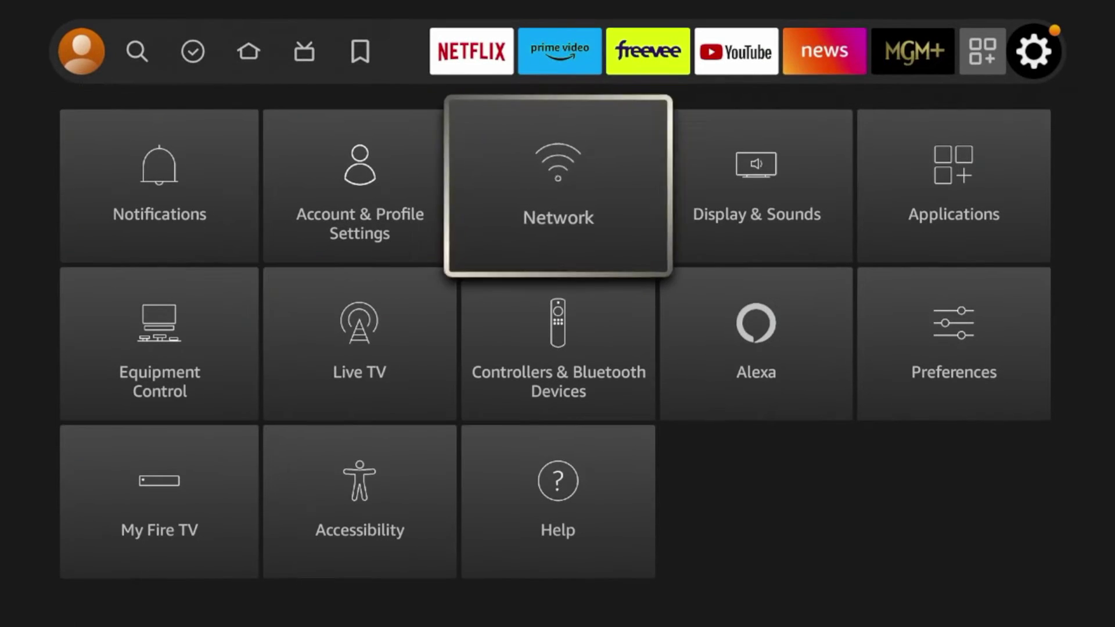
key(Return)
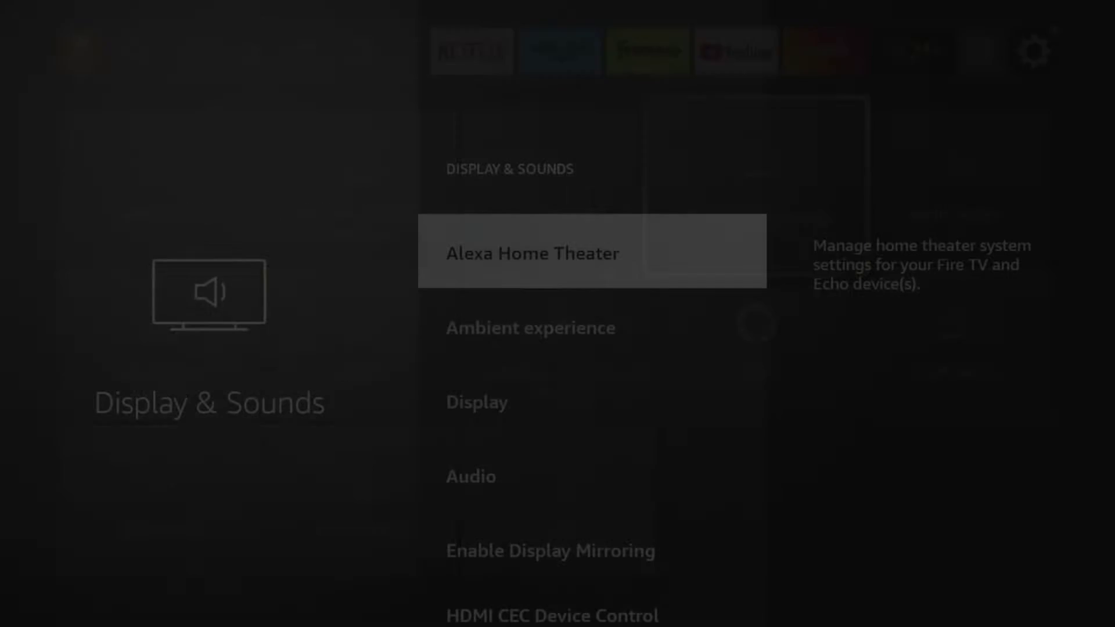
key(Down)
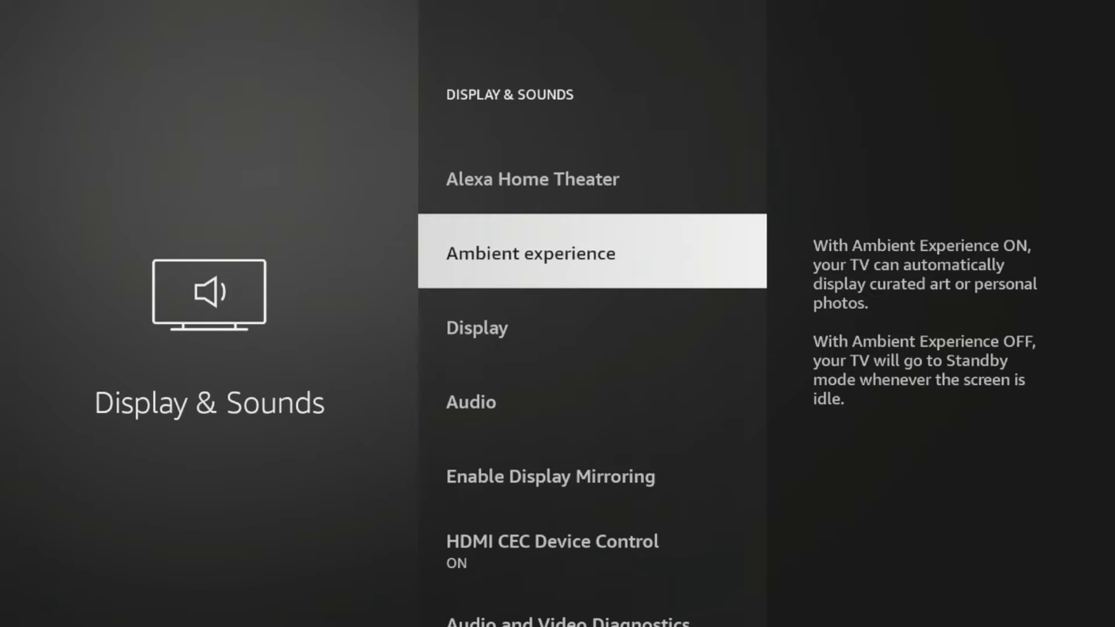
key(Return)
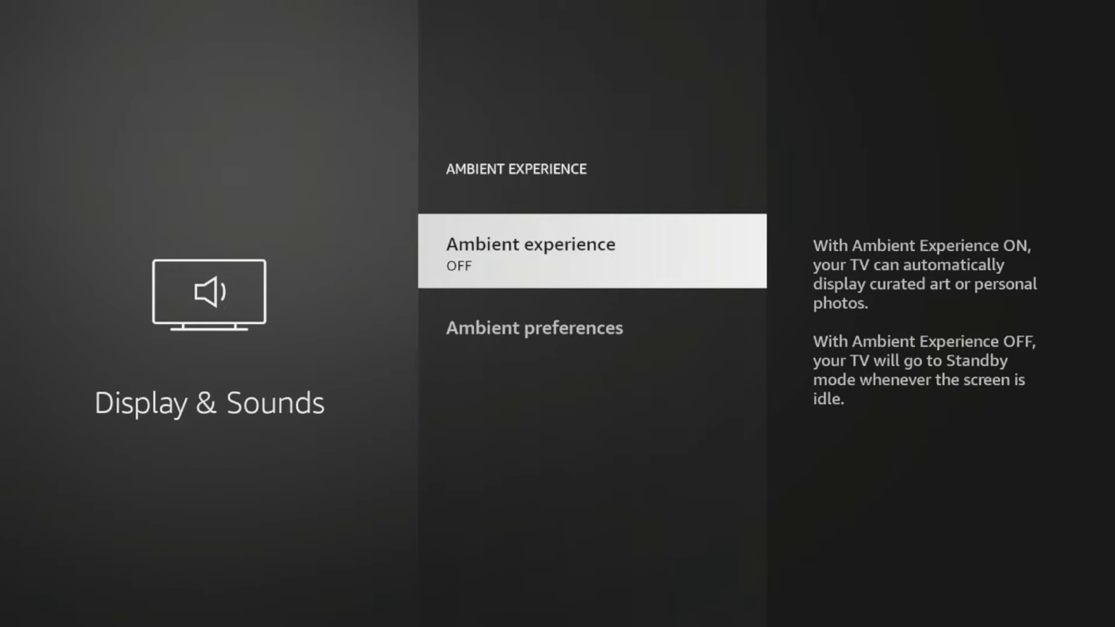
key(Home)
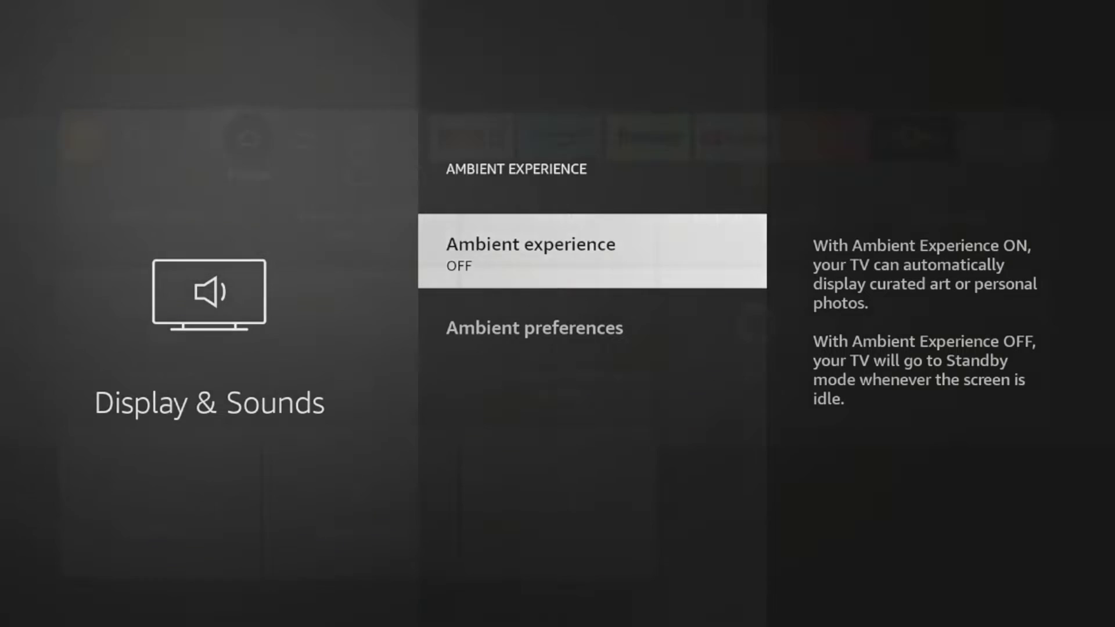
key(Right)
key(Right)
key(Right)
key(Right)
key(Right)
key(Right)
key(Right)
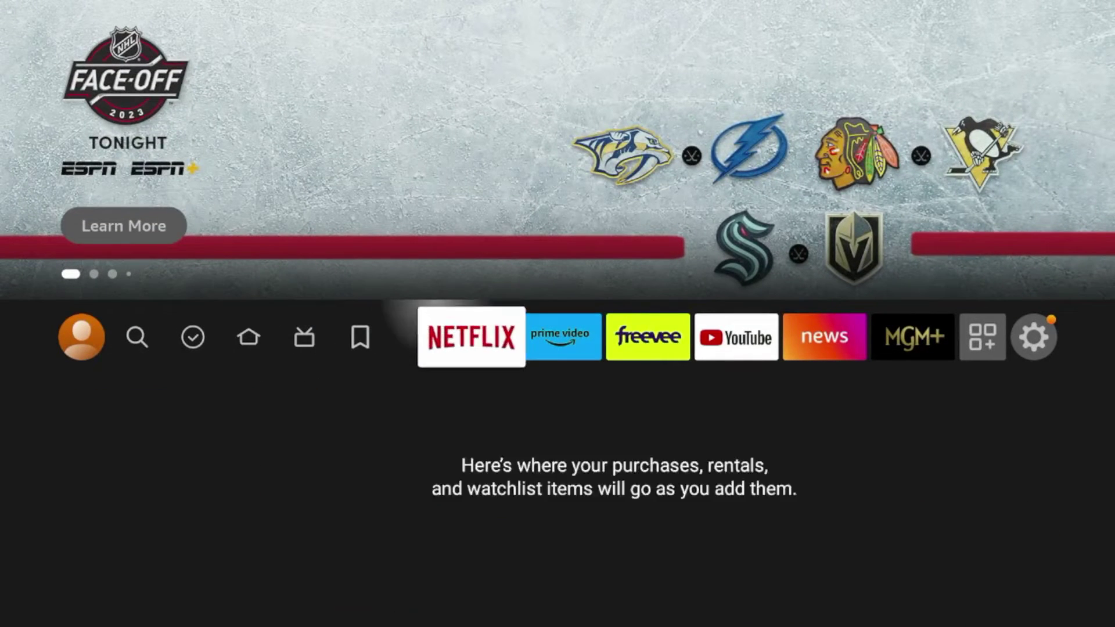
Open Your Apps & Channels from the apps grid shortcut and highlight the Surfshark tile.
key(Left)
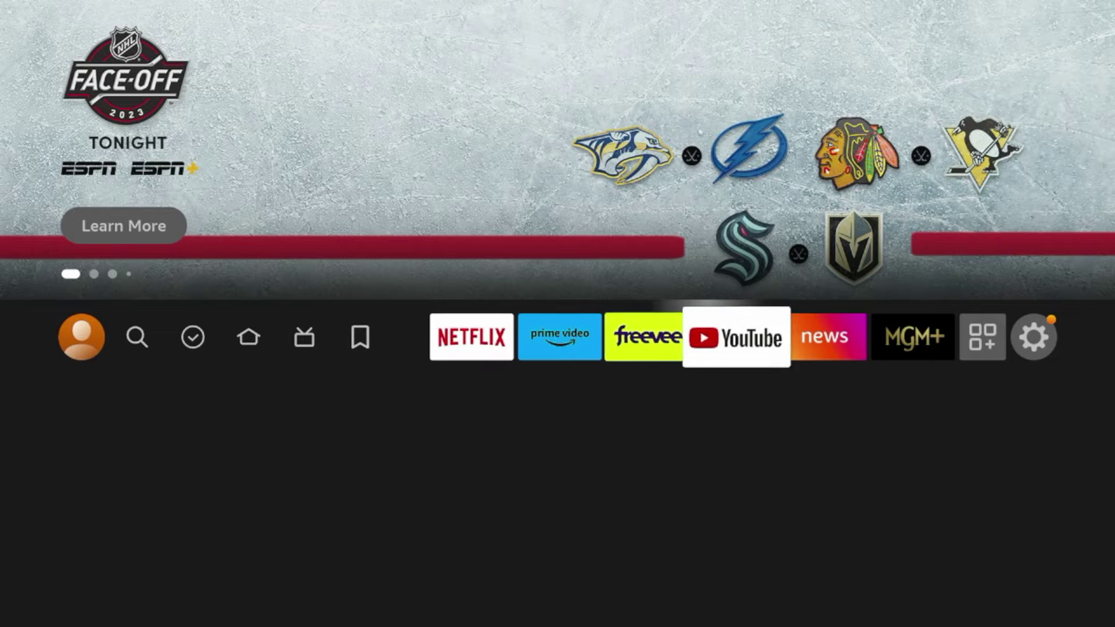
key(Right)
key(Right)
key(Right)
key(Left)
key(Right)
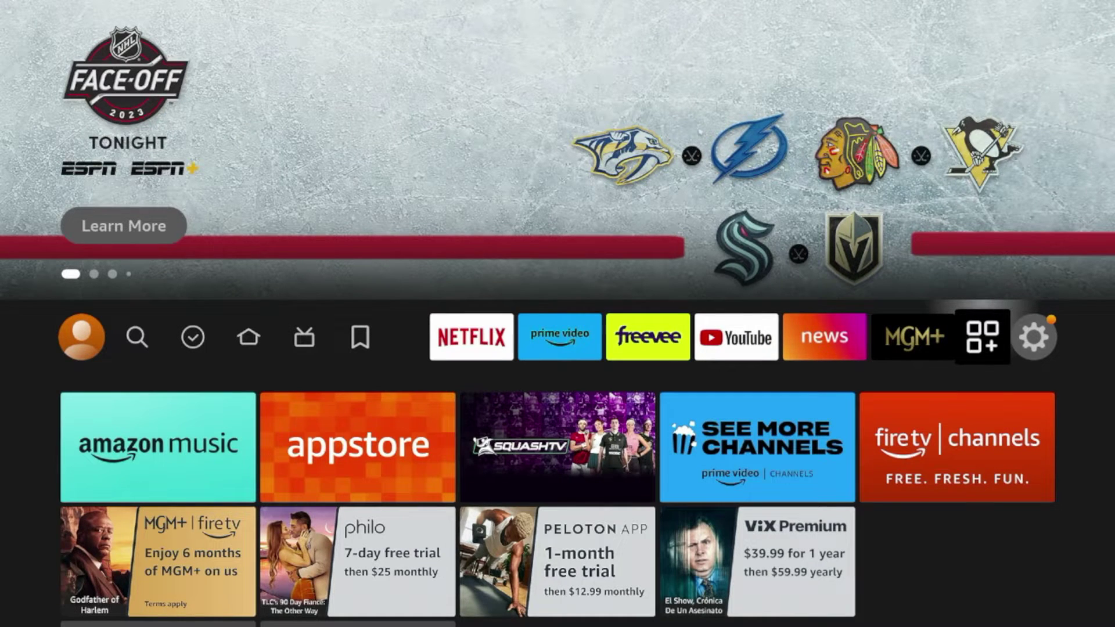
key(Return)
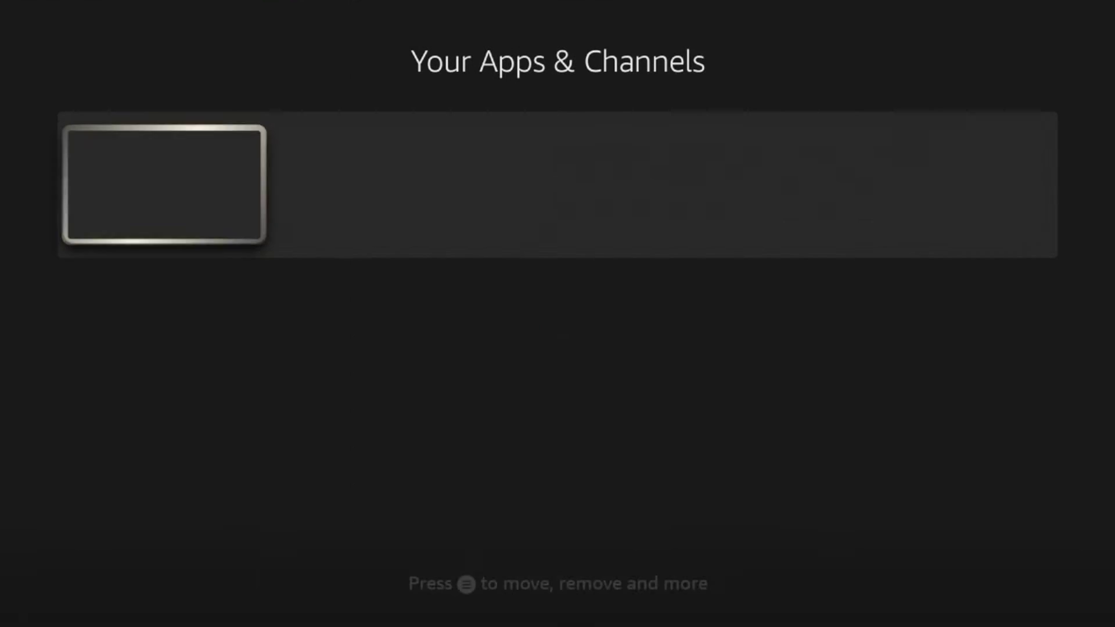
key(Right)
key(Right)
key(Right)
key(Left)
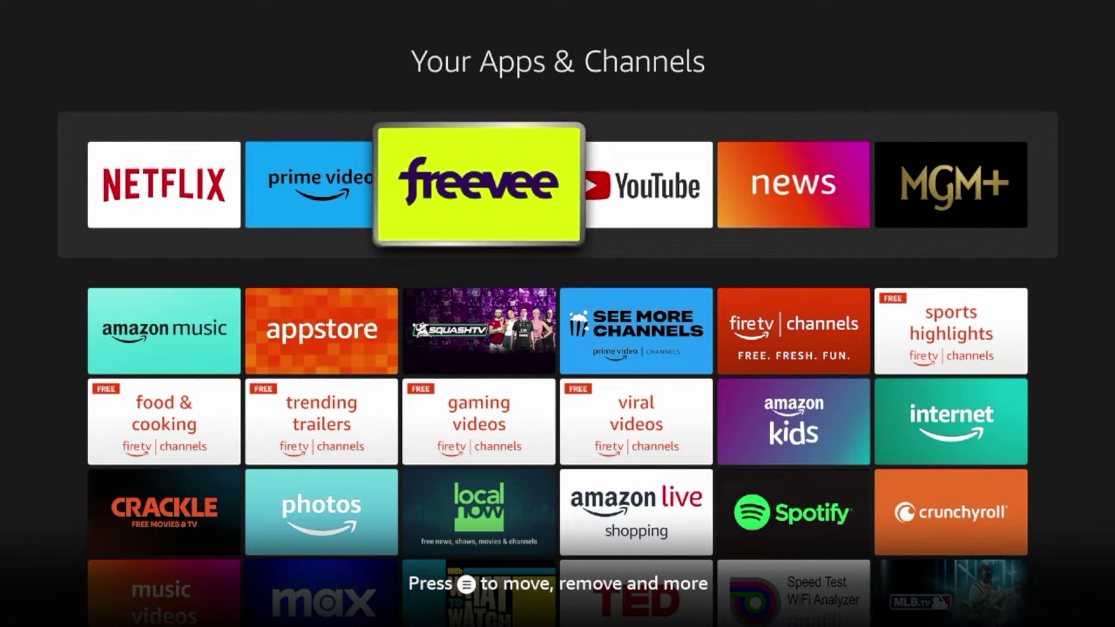
key(Down)
key(Down)
key(Down)
key(Down)
key(Left)
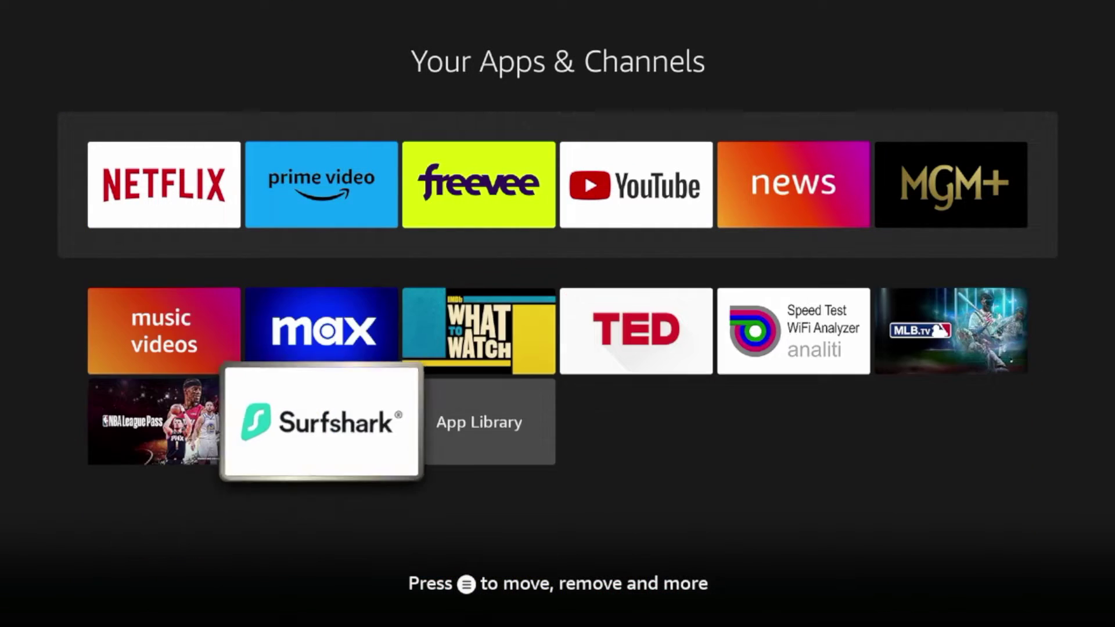
Use Move to reposition Surfshark, dropping it back beside NBA League Pass.
key(Menu)
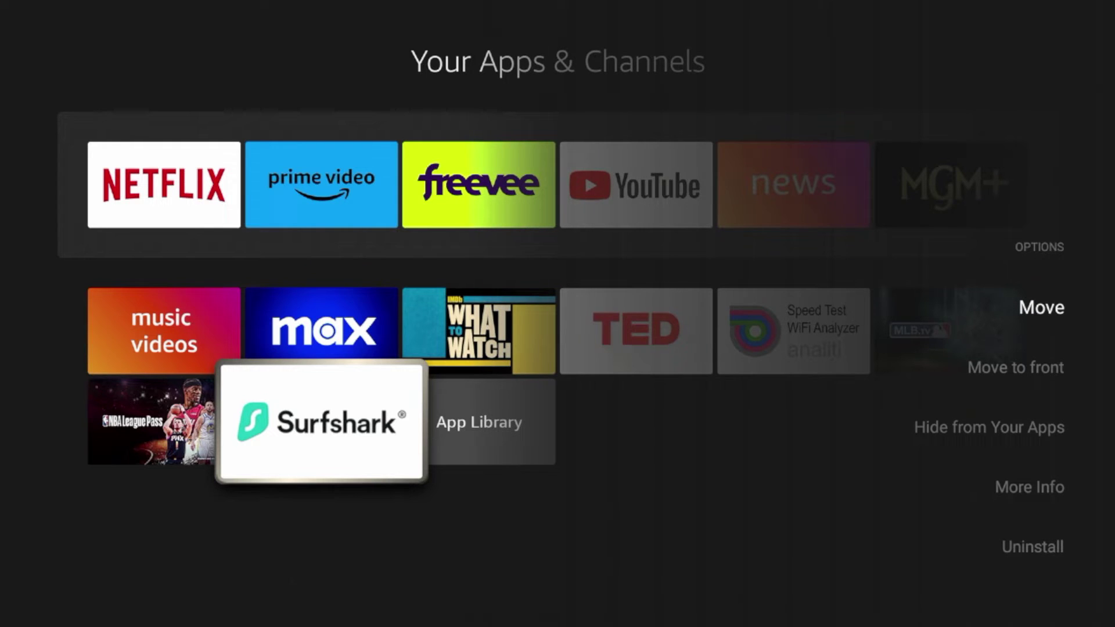
key(Return)
key(Up)
key(Up)
key(Up)
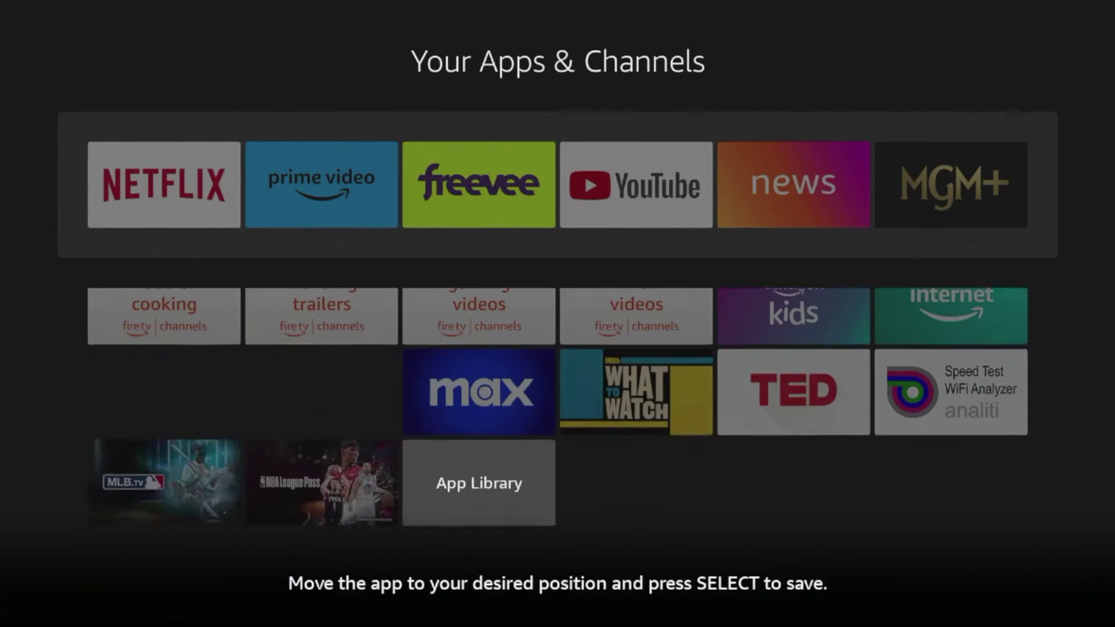
key(Return)
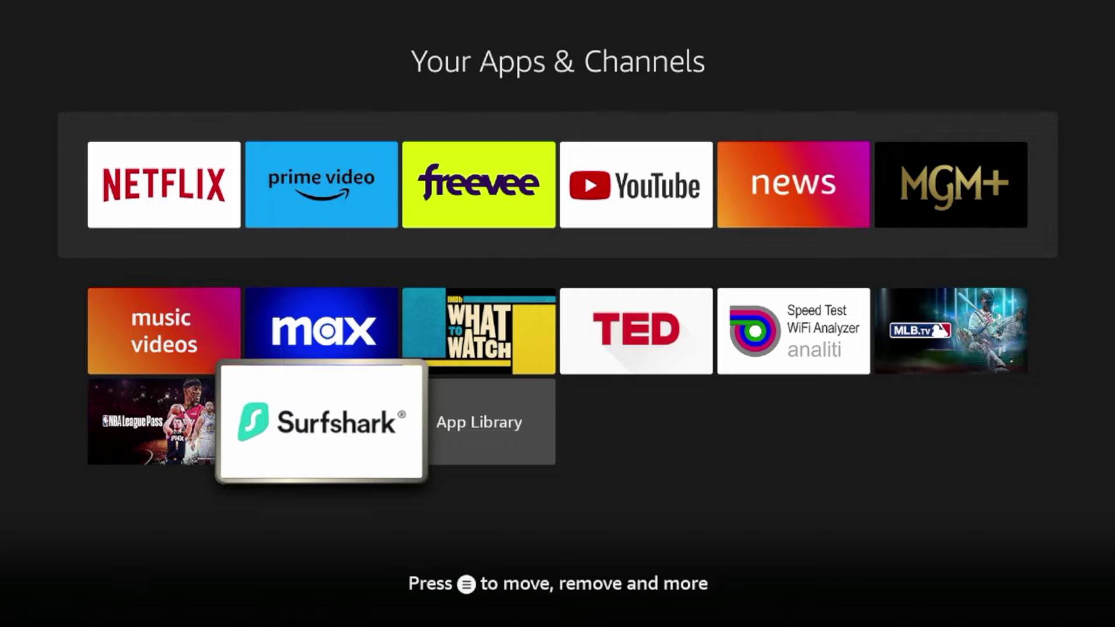
Use Move to front to put Surfshark first in favourites, ahead of Netflix.
key(Menu)
key(Down)
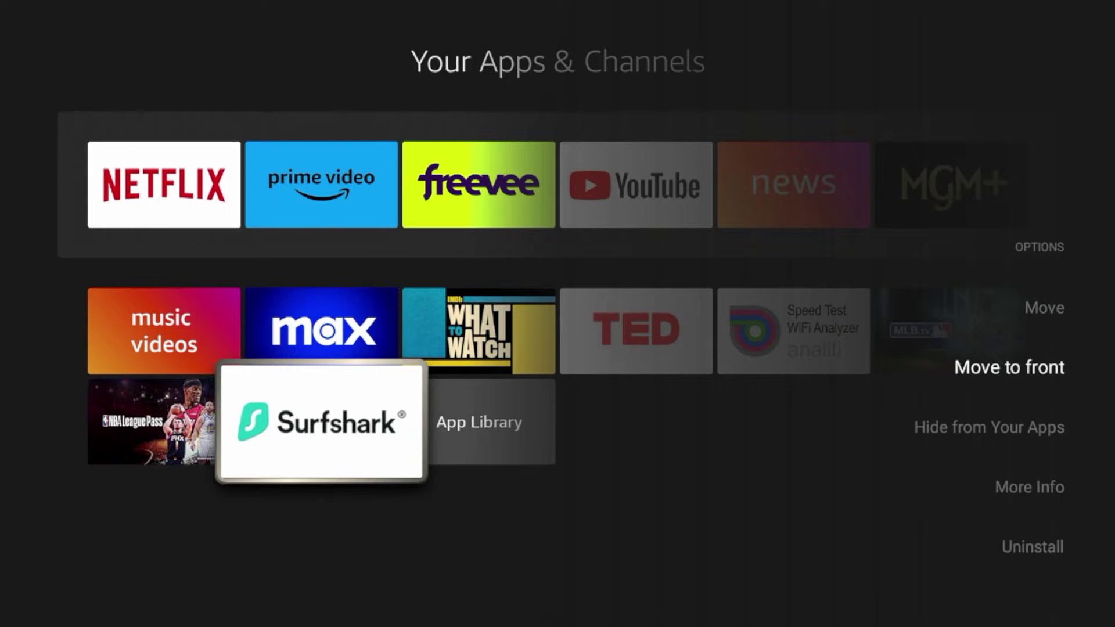
key(Up)
key(Down)
key(Up)
key(Down)
key(Return)
key(Down)
key(Down)
key(Down)
key(Down)
key(Right)
key(Right)
key(Right)
key(Right)
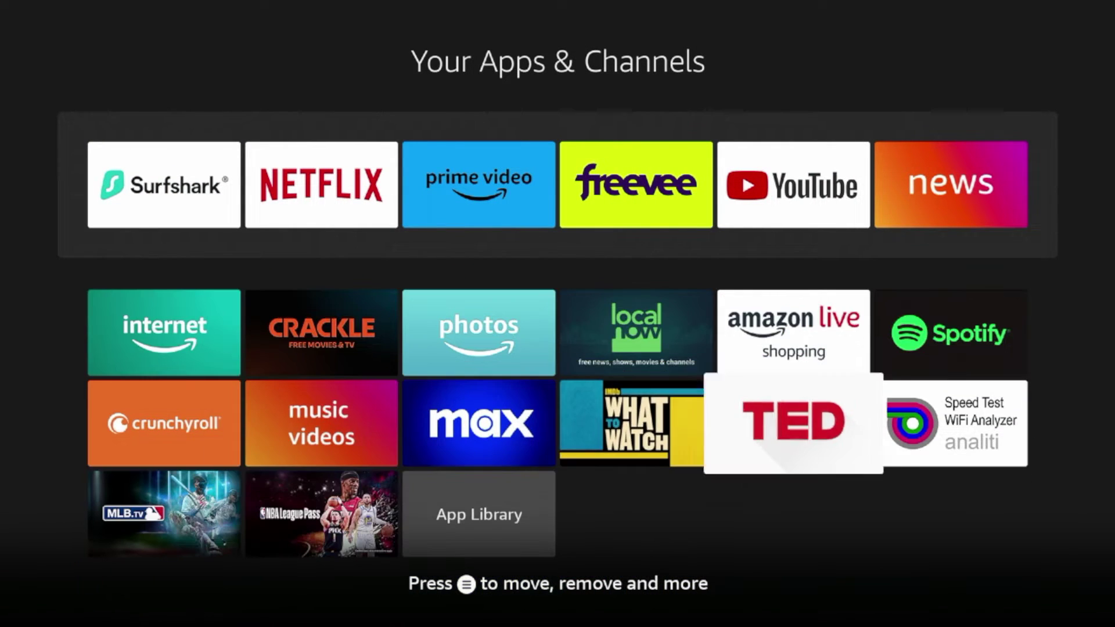
Move the Speed Test WiFi Analyzer tile into the second favourites slot, right after Surfshark.
key(Right)
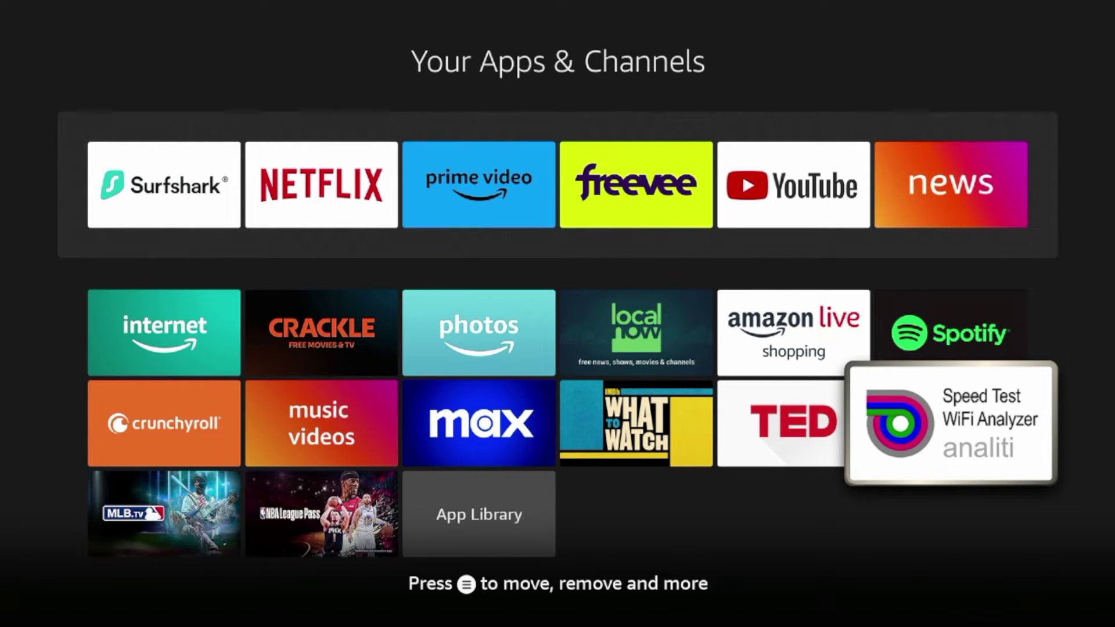
key(Menu)
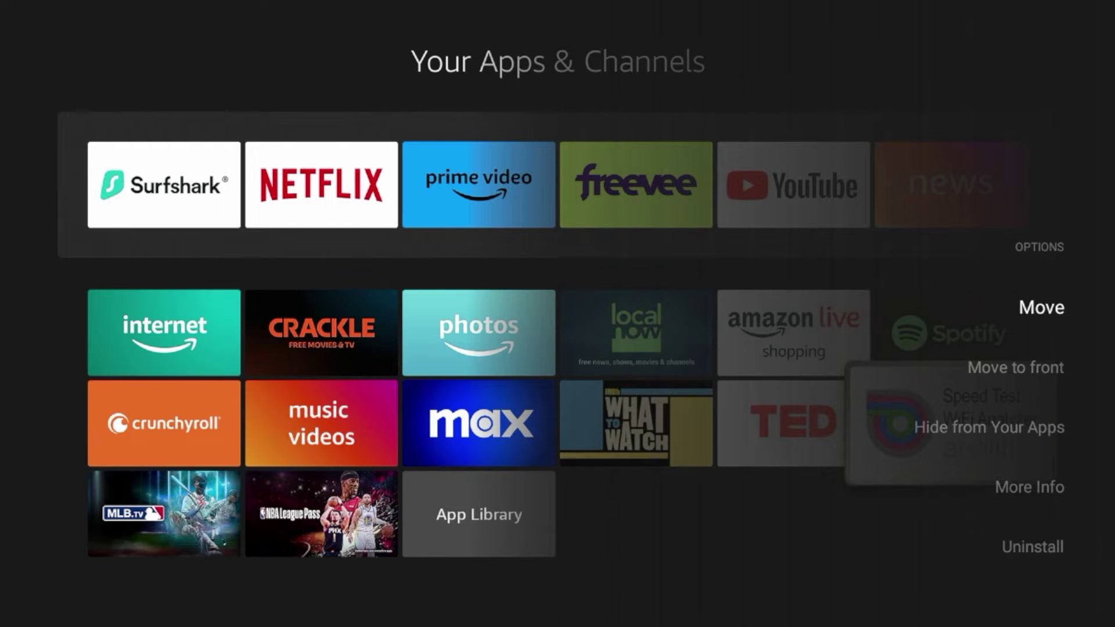
key(Return)
key(Left)
key(Left)
key(Left)
key(Left)
key(Up)
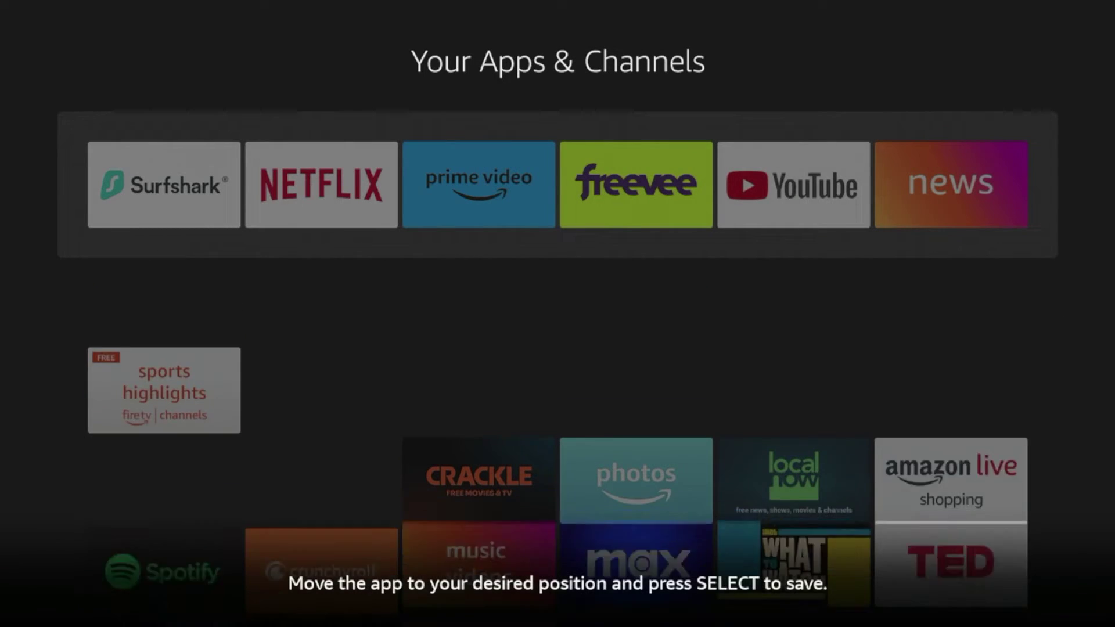
key(Up)
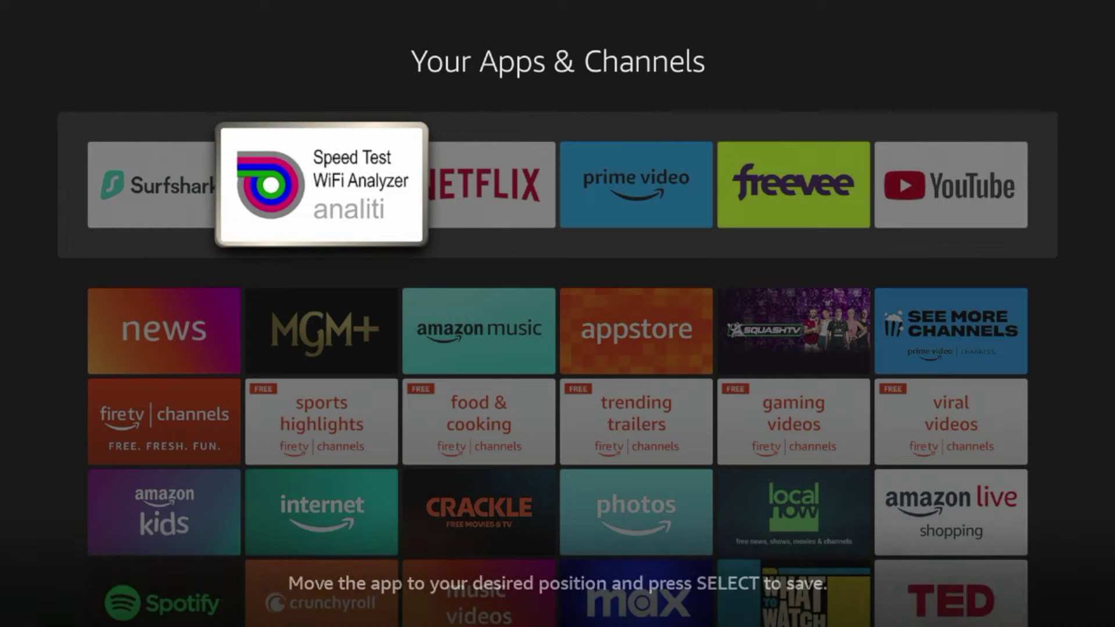
key(Return)
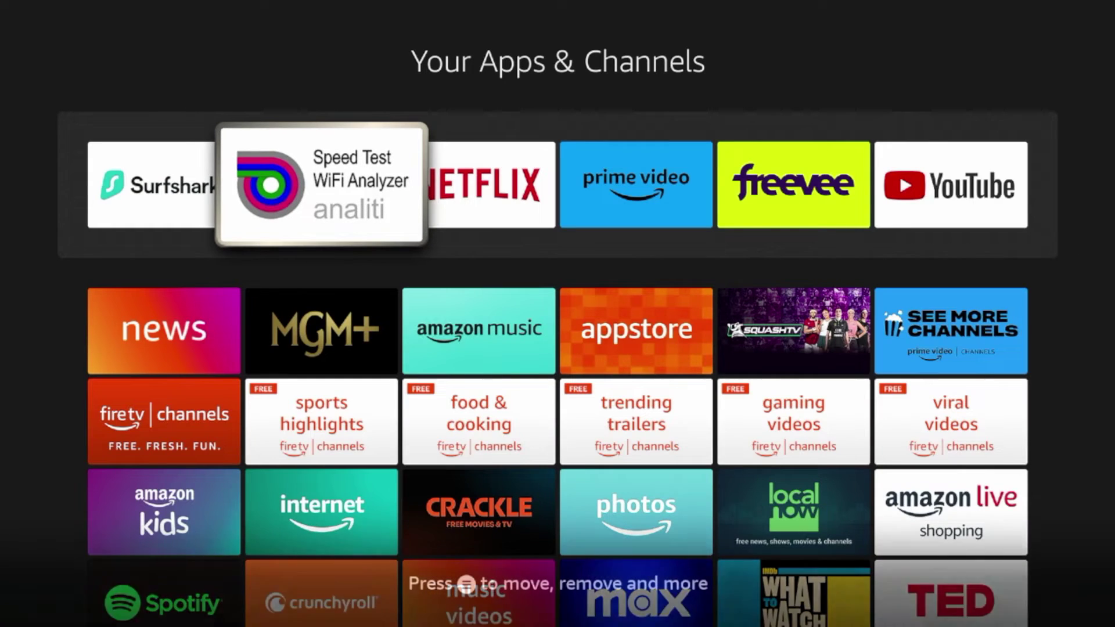
Return to the Home screen and check the new favourites order.
key(Home)
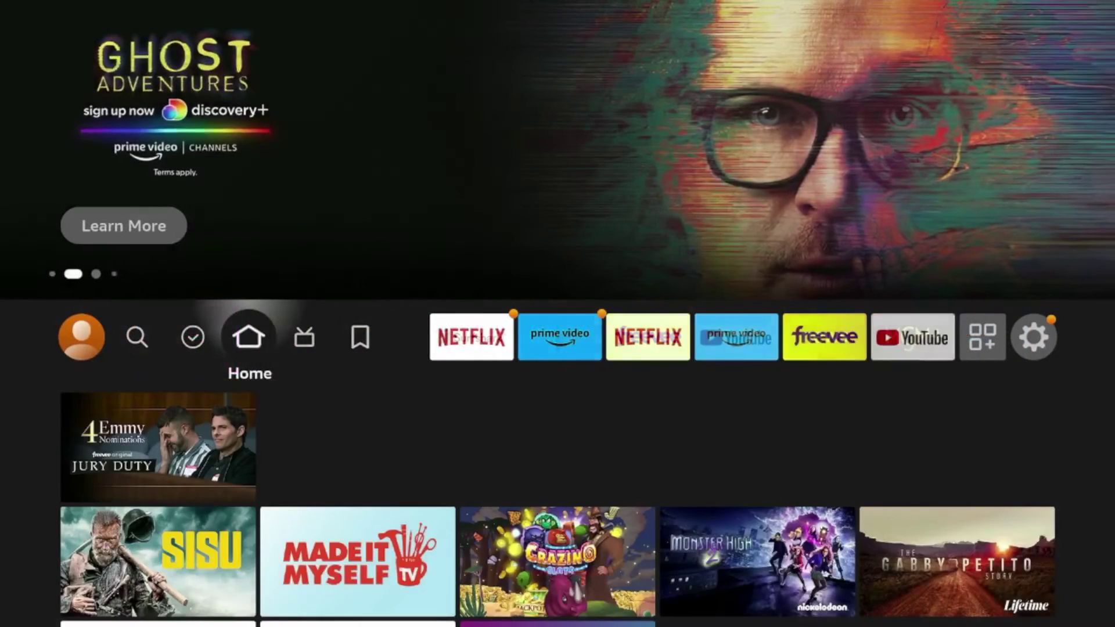
key(Right)
key(Right)
key(Right)
key(Right)
key(Right)
key(Left)
key(Left)
key(Left)
key(Right)
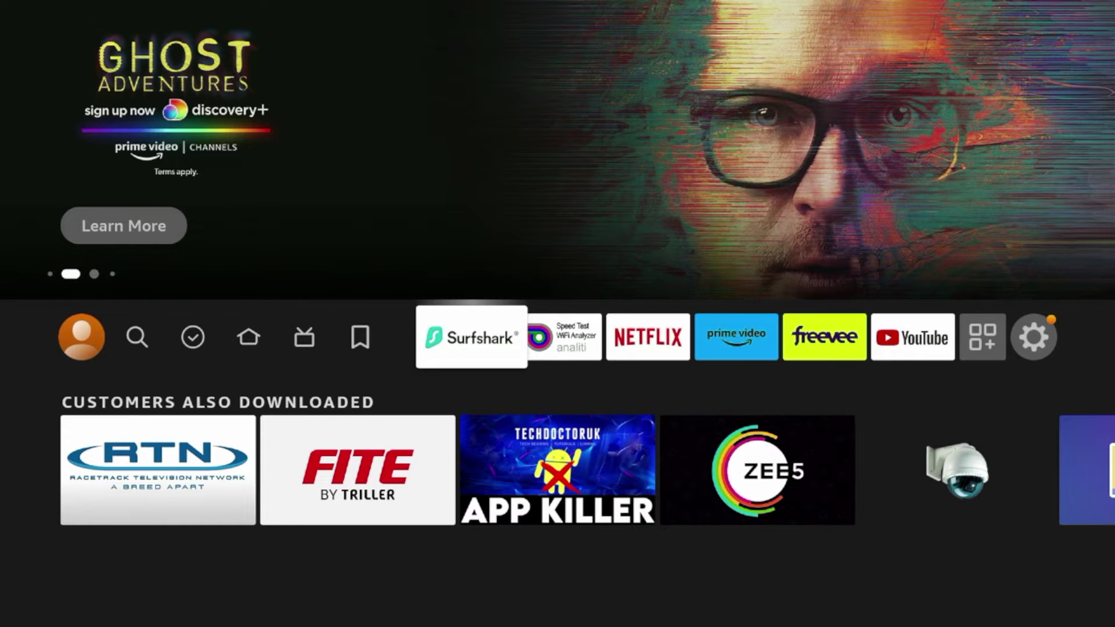
Go to Find and open the search field's on-screen keyboard.
key(Left)
key(Left)
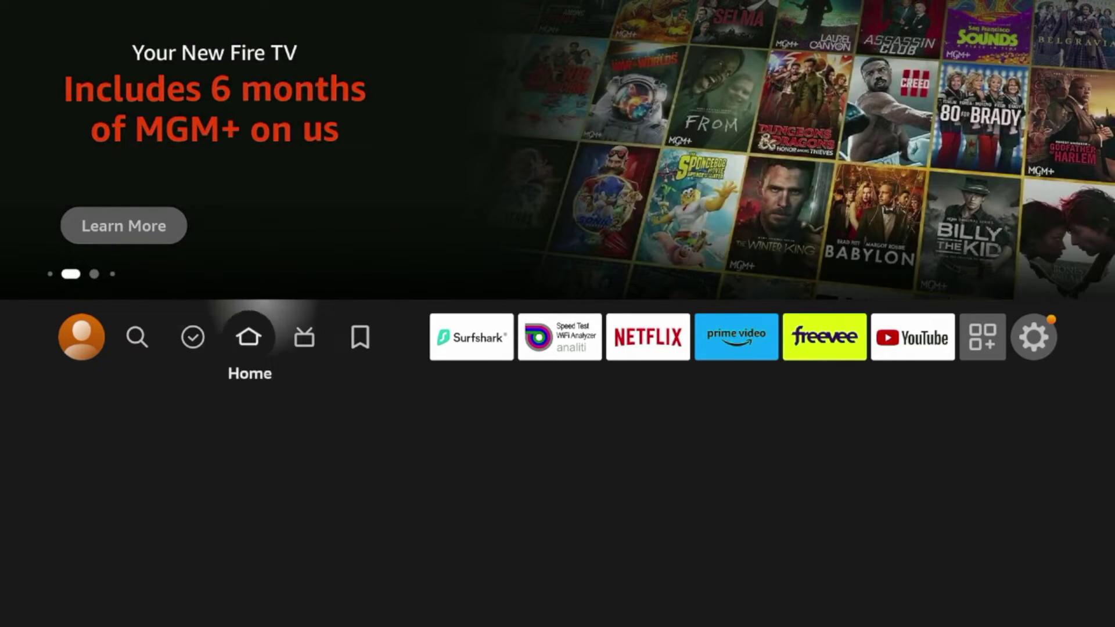
key(Left)
key(Left)
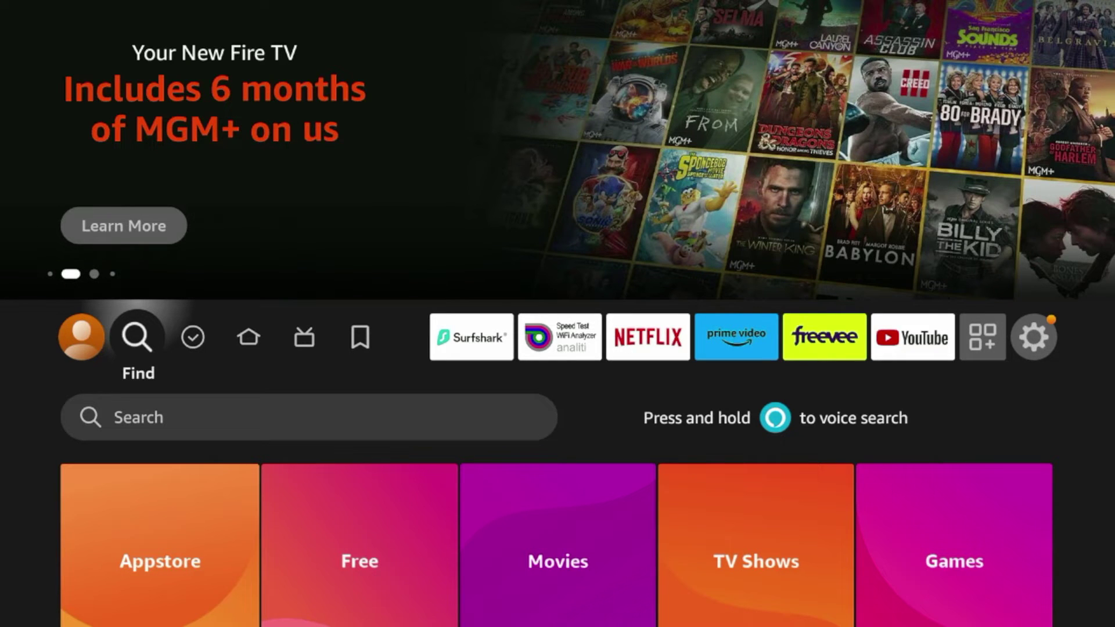
key(Down)
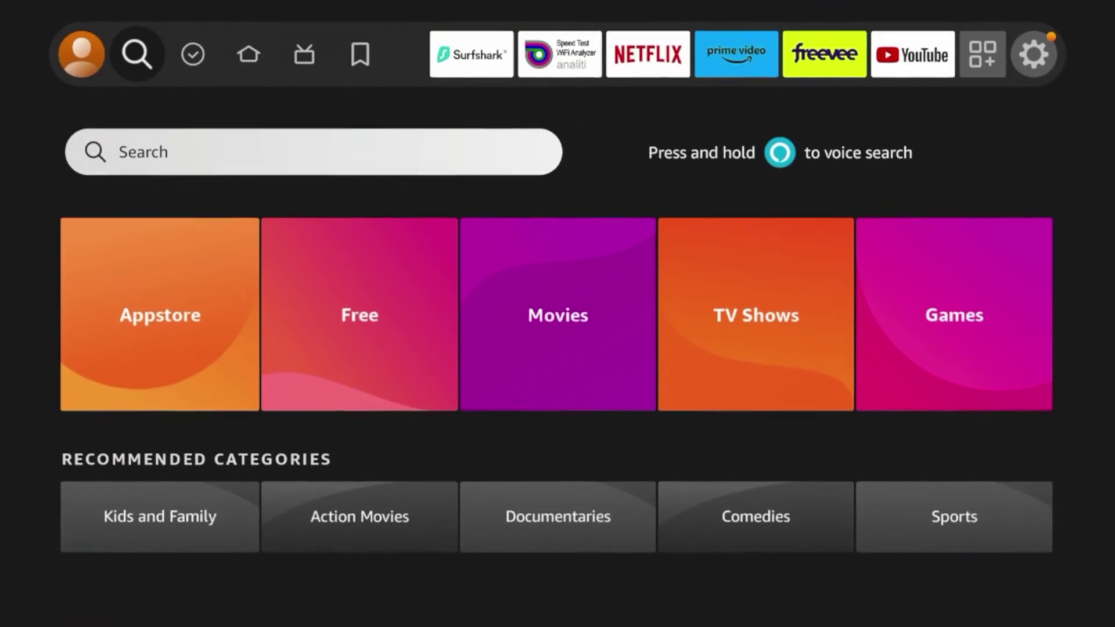
key(Return)
Enter 'Apps' on the on-screen keyboard and choose the Apps suggestion.
key(Return)
key(Down)
key(Right)
key(Right)
key(Return)
key(Return)
key(Right)
key(Right)
key(Right)
key(Return)
key(Down)
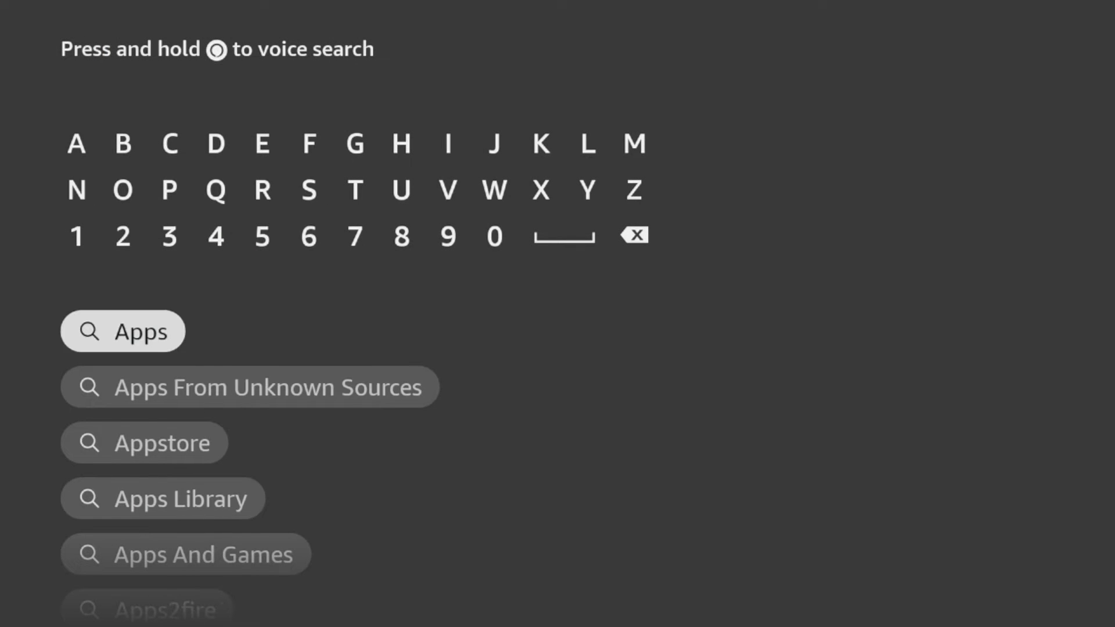
key(Return)
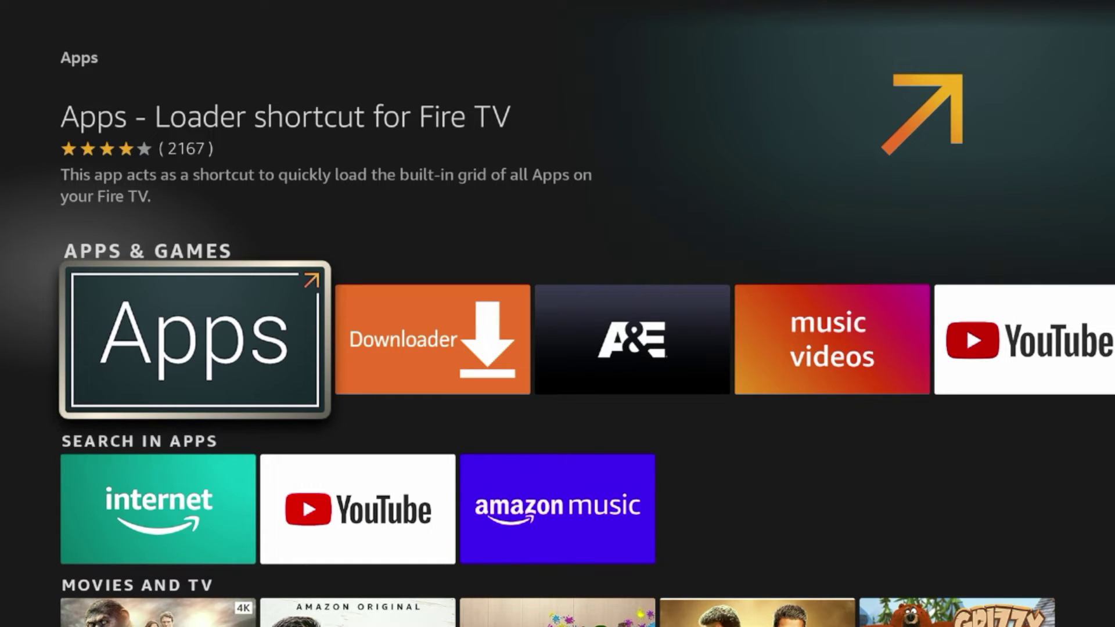
Install the Apps - Loader shortcut for Fire TV from its store page, then return Home.
key(Return)
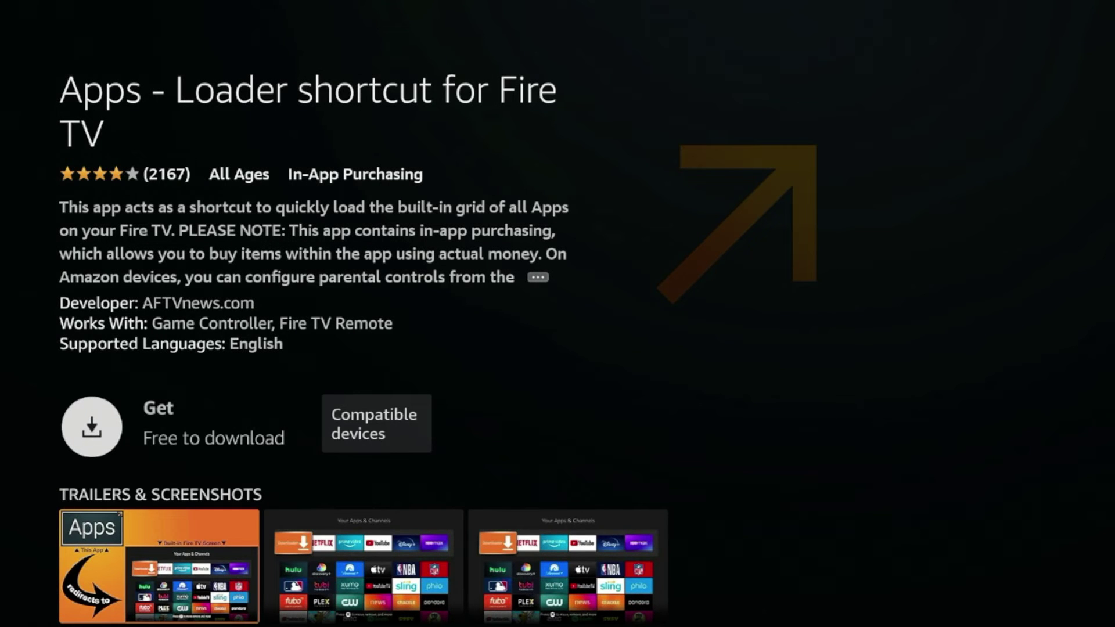
key(Return)
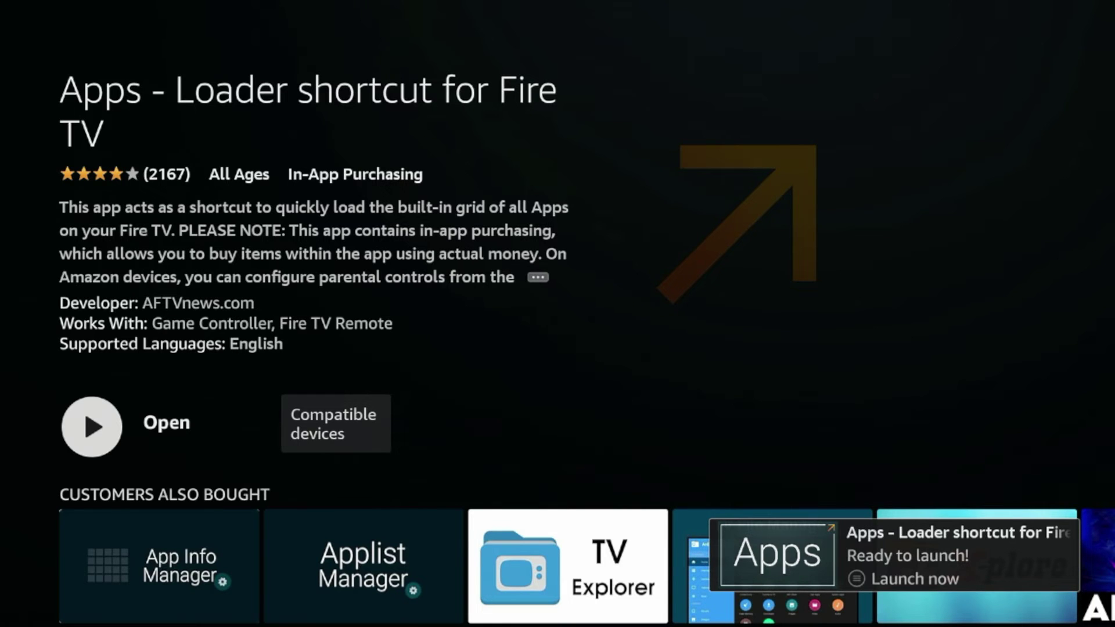
key(Home)
key(Right)
key(Right)
key(Right)
key(Right)
key(Right)
key(Right)
key(Right)
key(Right)
key(Right)
key(Right)
key(Left)
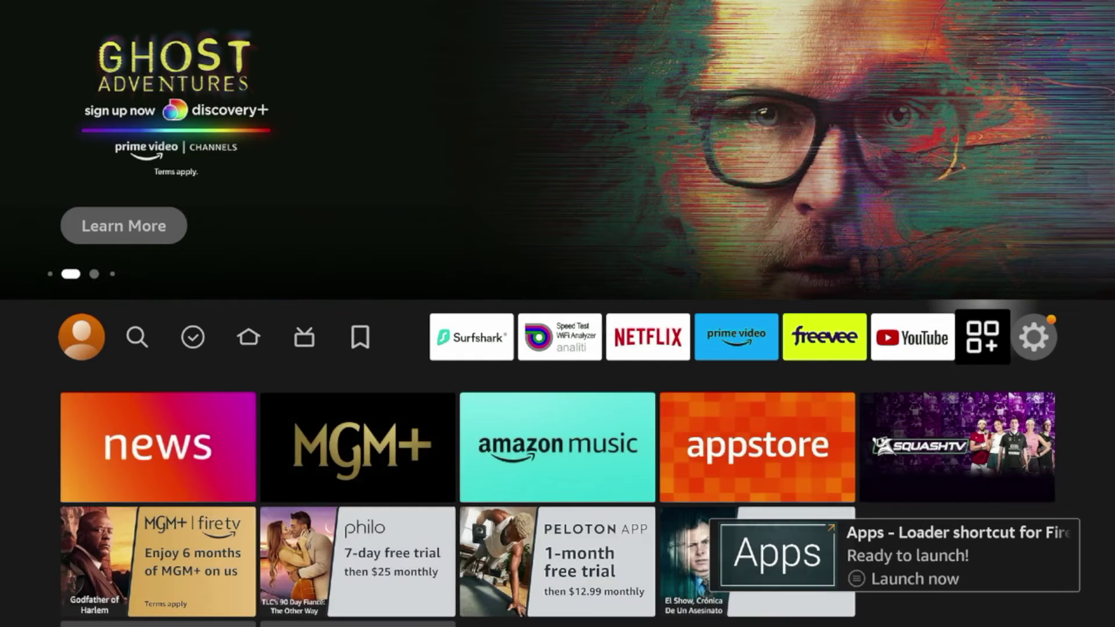
In Your Apps & Channels, move the new Apps tile to the front, ahead of Surfshark, then exit.
key(Return)
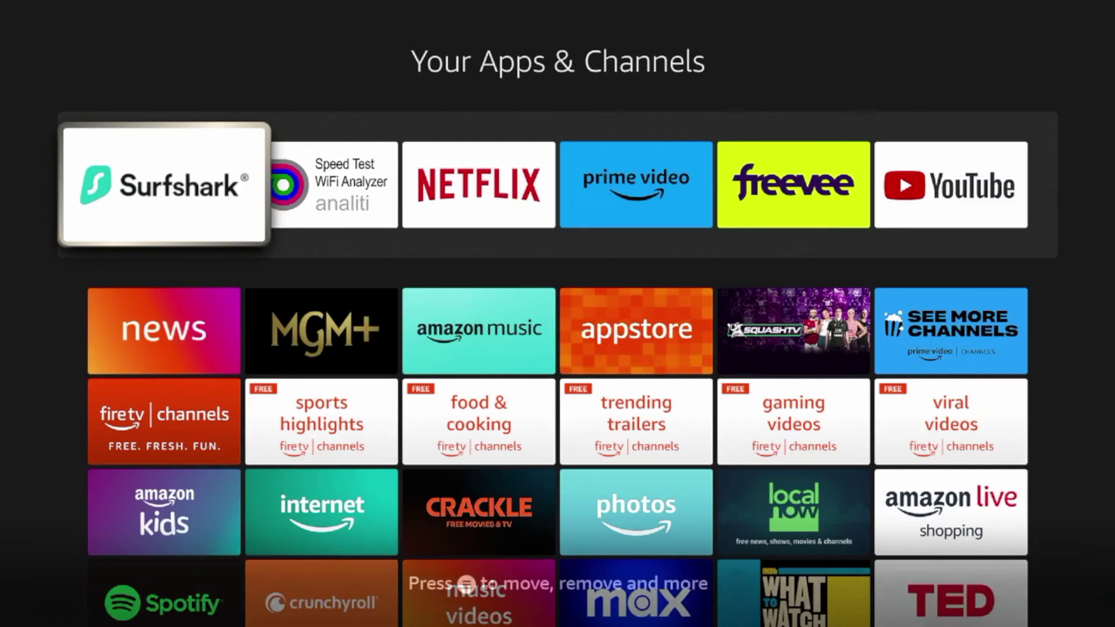
key(Down)
key(Down)
key(Down)
key(Down)
key(Down)
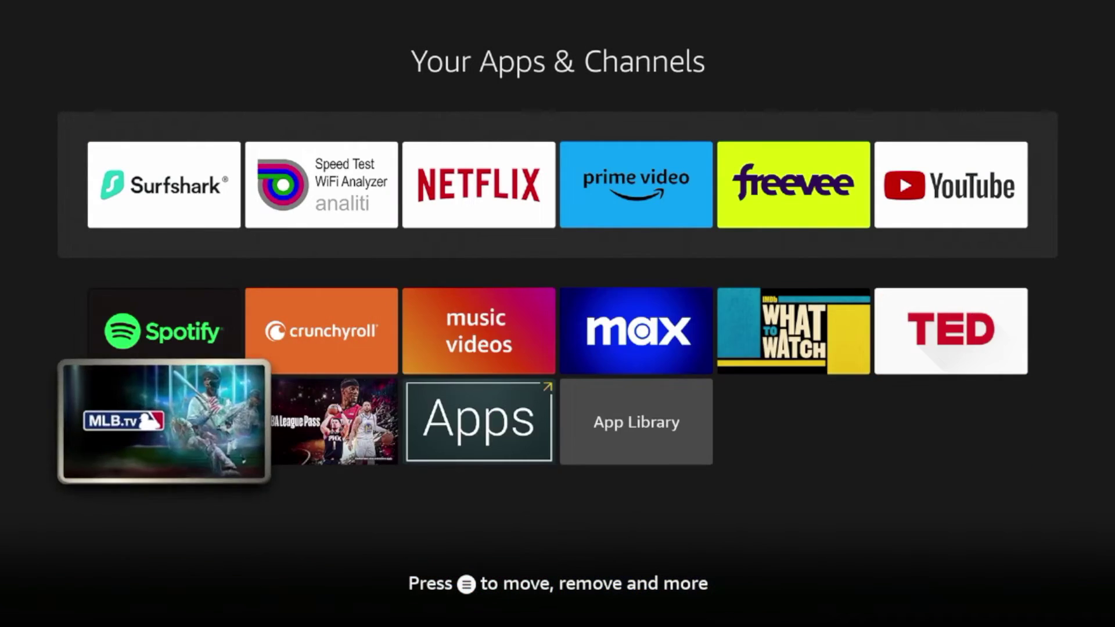
key(Right)
key(Right)
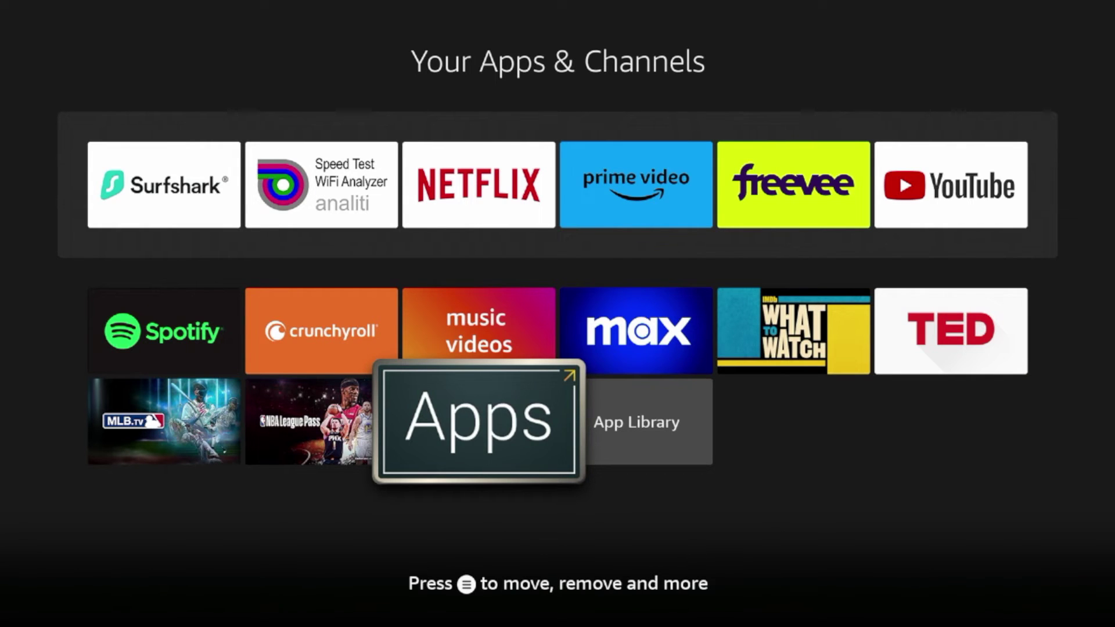
key(Menu)
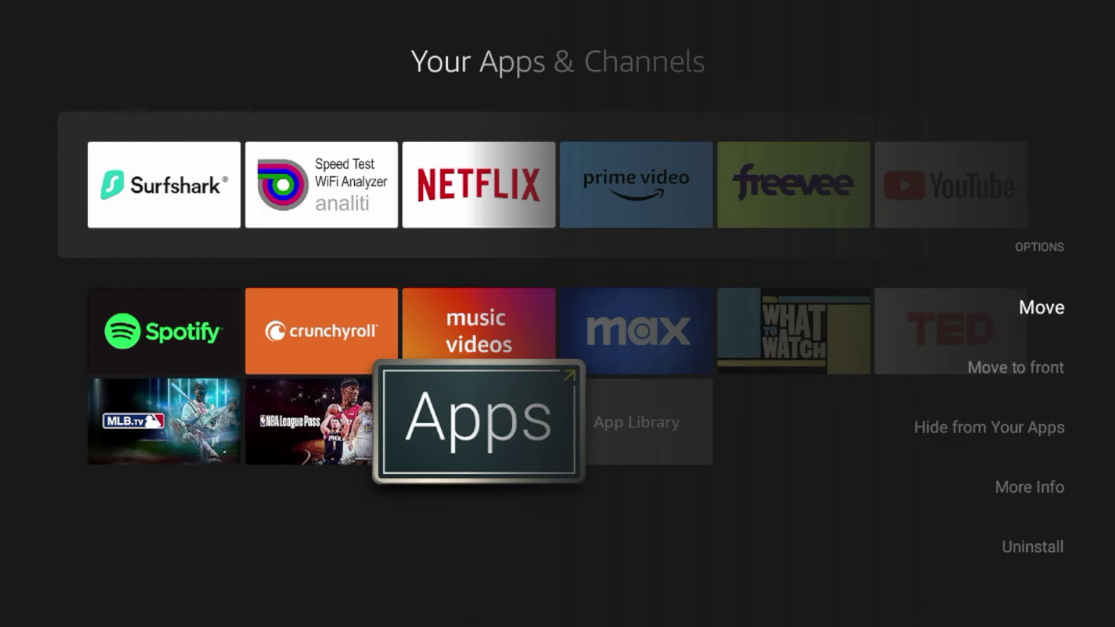
key(Down)
key(Return)
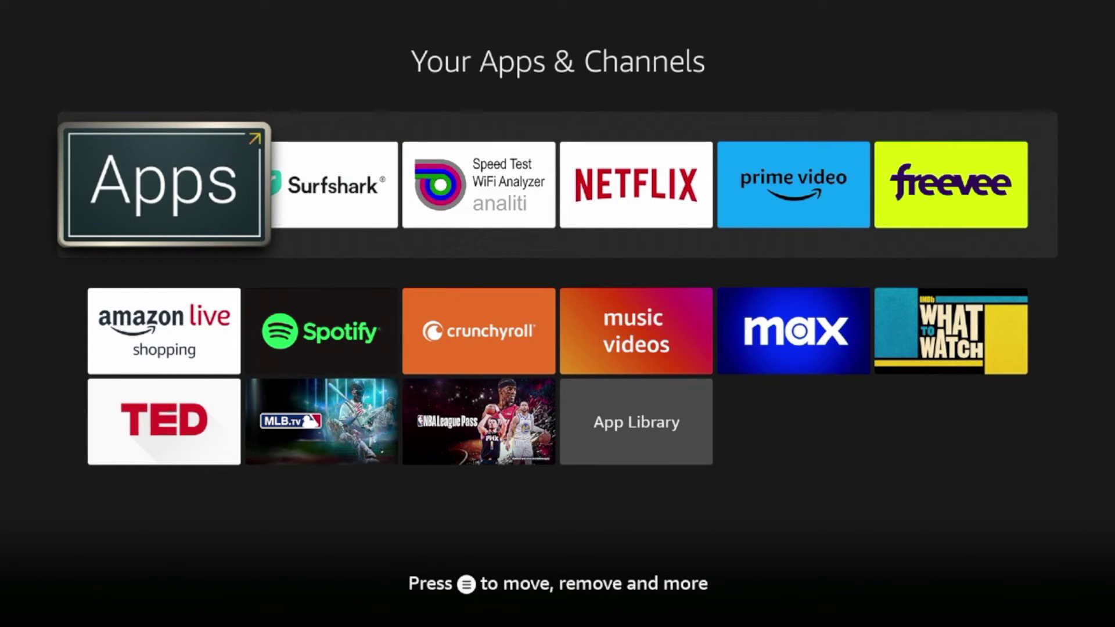
key(Escape)
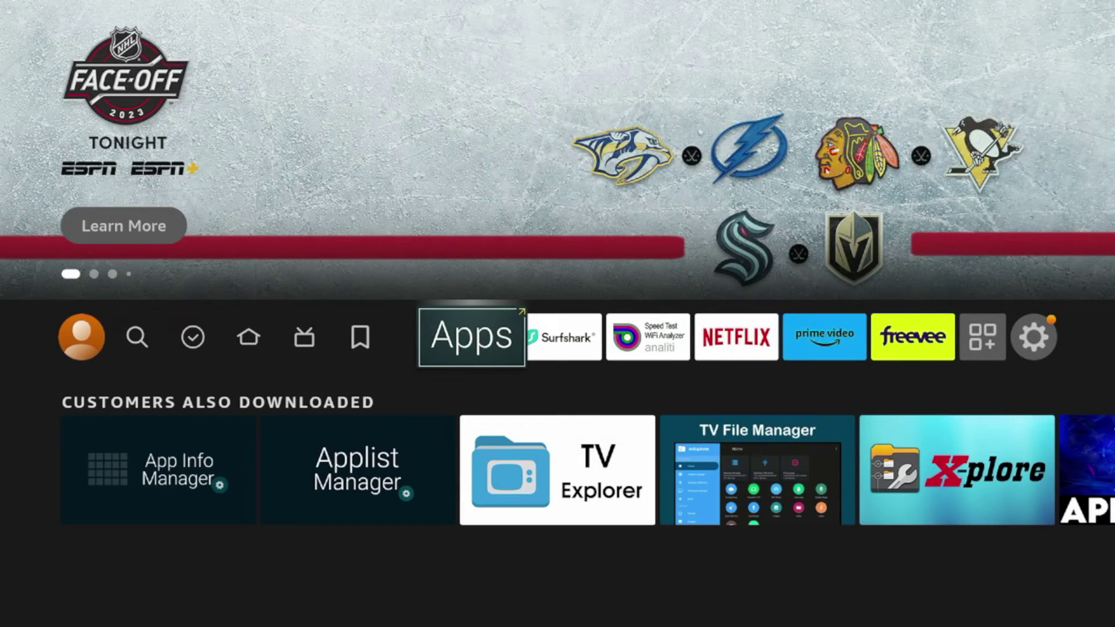
Launch the Apps shortcut from Home, confirm it leads the favourites row, then return Home.
key(Return)
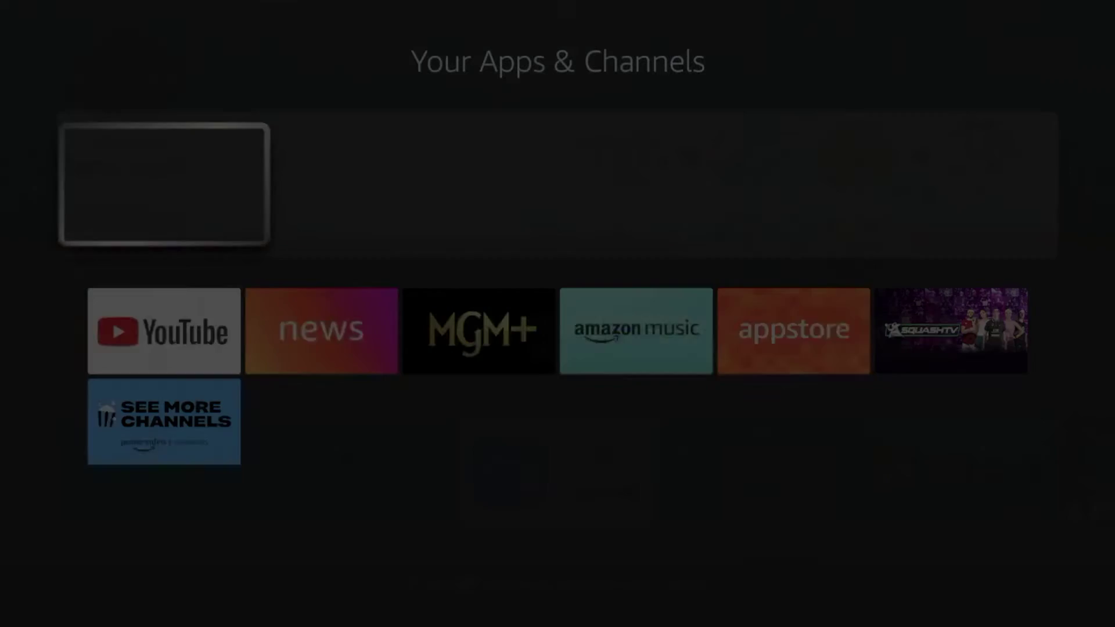
key(Down)
key(Down)
key(Down)
key(Right)
key(Right)
key(Down)
key(Up)
key(Up)
key(Up)
key(Up)
key(Up)
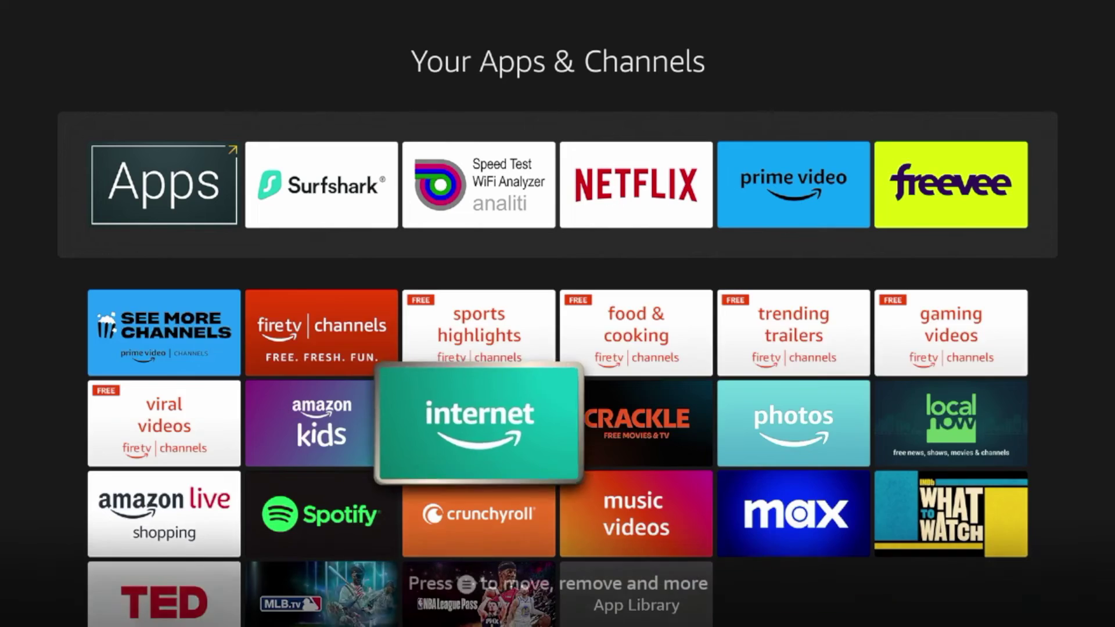
key(Right)
key(Left)
key(Left)
key(Left)
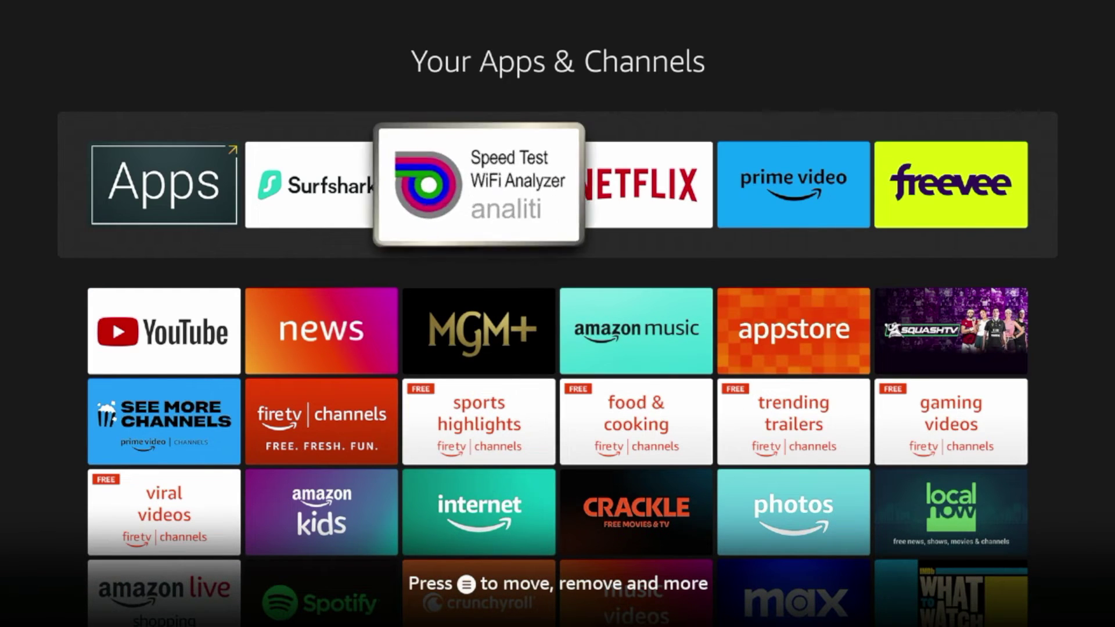
key(Right)
Launch the Apps shortcut from the Home favourites row a second time.
key(Right)
key(Right)
key(Right)
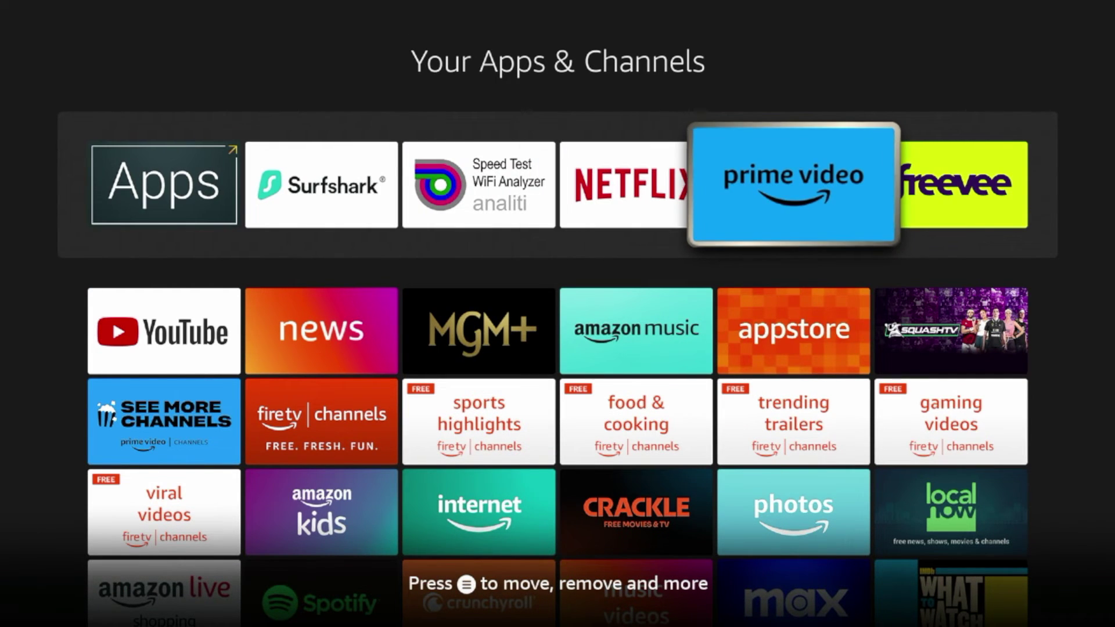
key(Home)
key(Right)
key(Right)
key(Right)
key(Right)
key(Right)
key(Right)
key(Right)
key(Right)
key(Right)
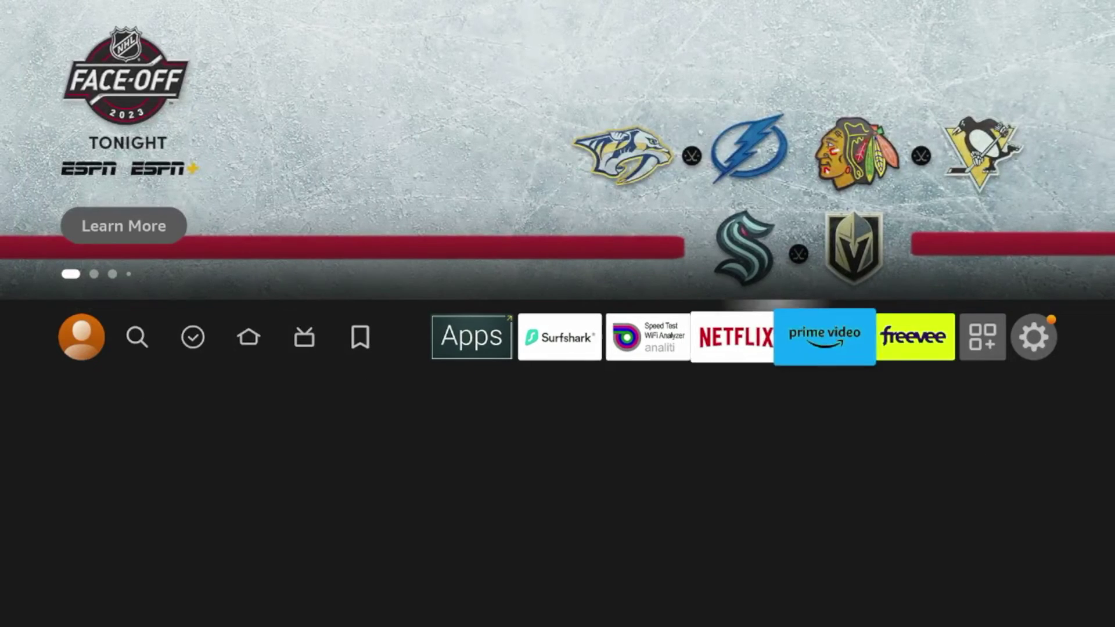
key(Left)
key(Left)
key(Left)
key(Left)
key(Left)
key(Left)
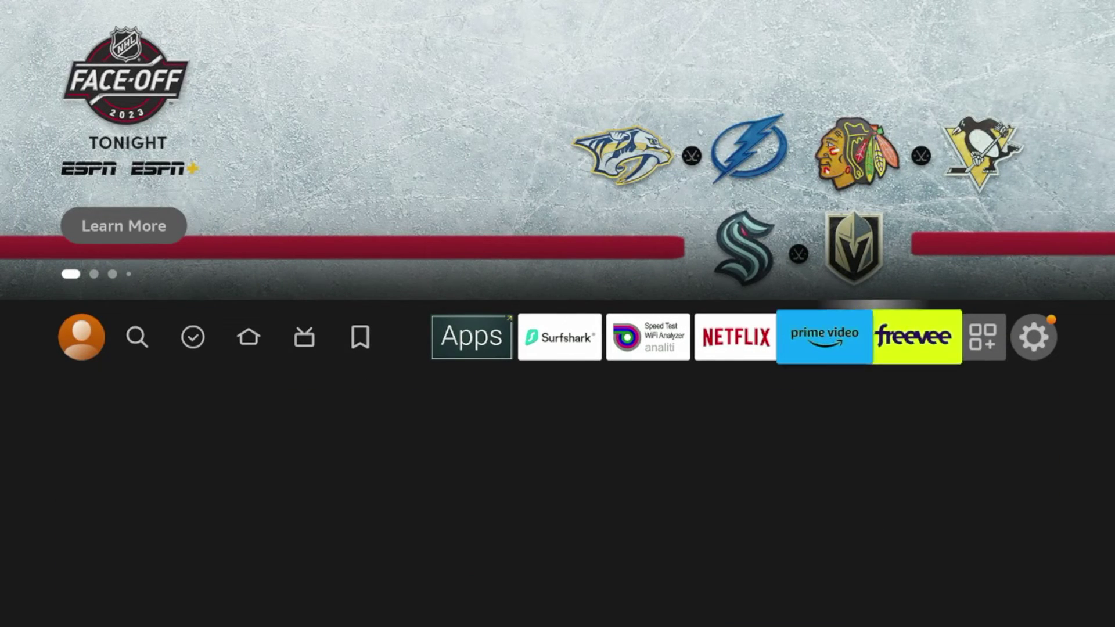
key(Left)
key(Right)
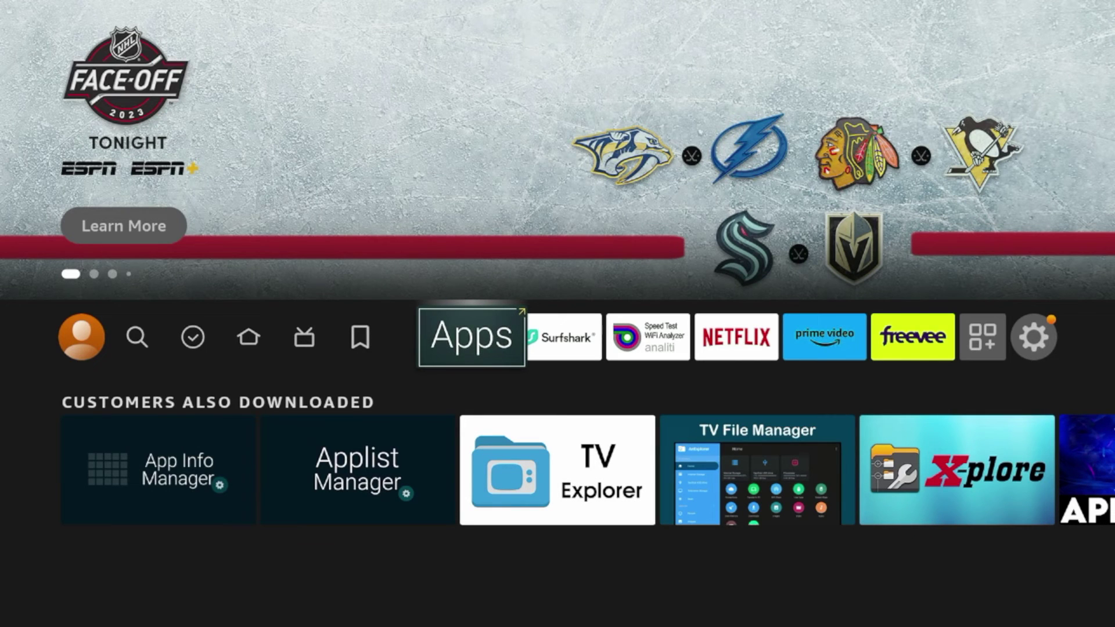
key(Return)
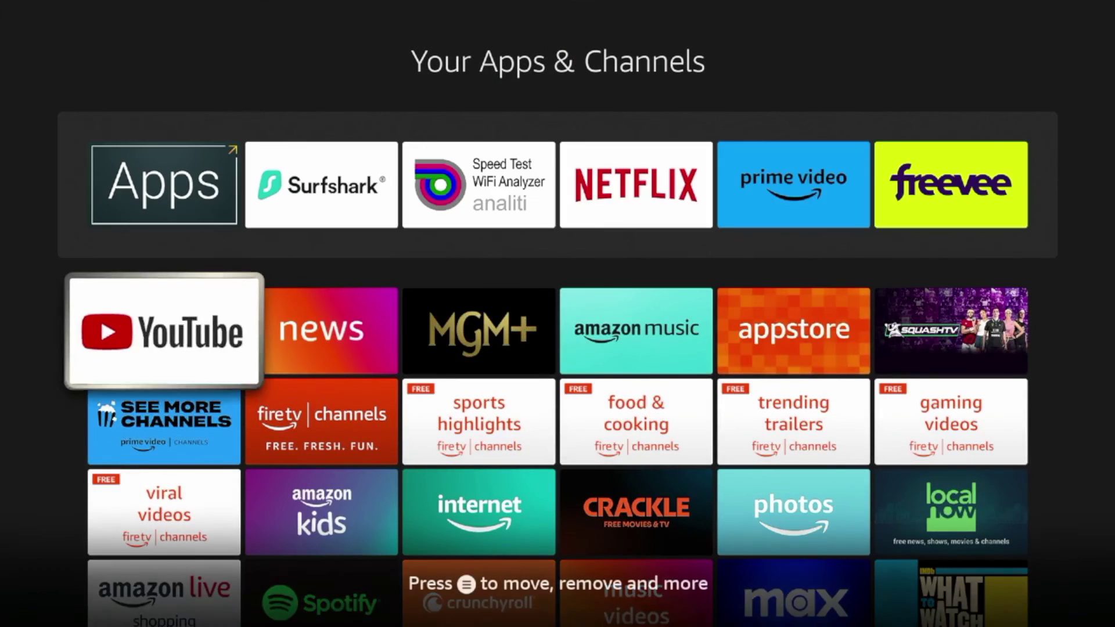
Browse around the Your Apps & Channels grid, ending near the MGM+ tile.
key(Down)
key(Down)
key(Right)
key(Right)
key(Right)
key(Down)
key(Down)
key(Up)
key(Up)
key(Up)
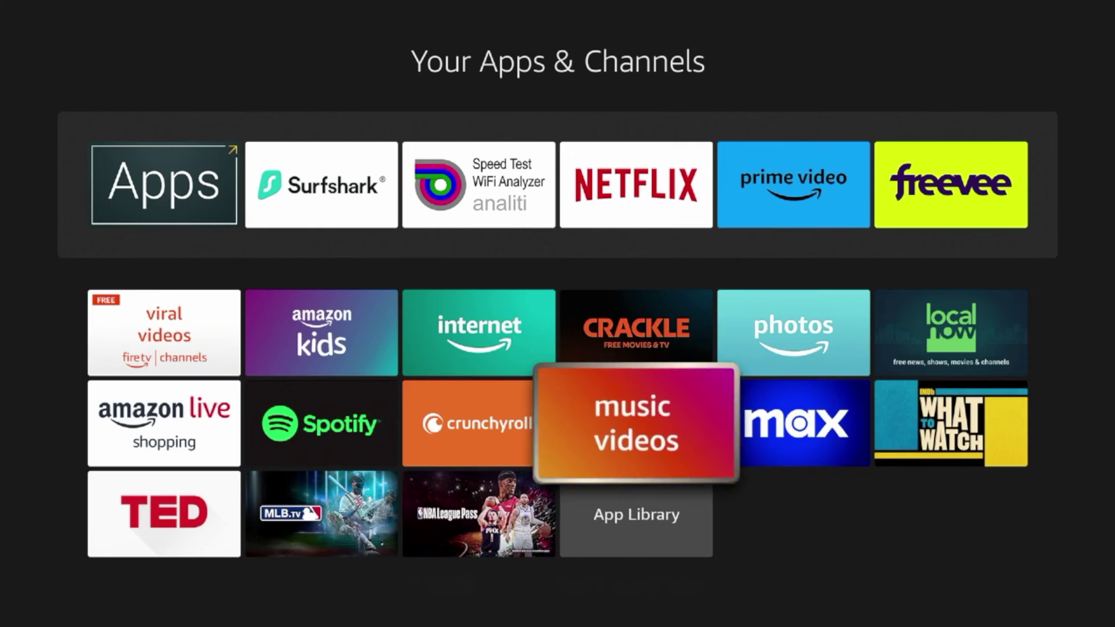
key(Up)
key(Right)
key(Right)
key(Up)
key(Left)
key(Left)
key(Left)
key(Left)
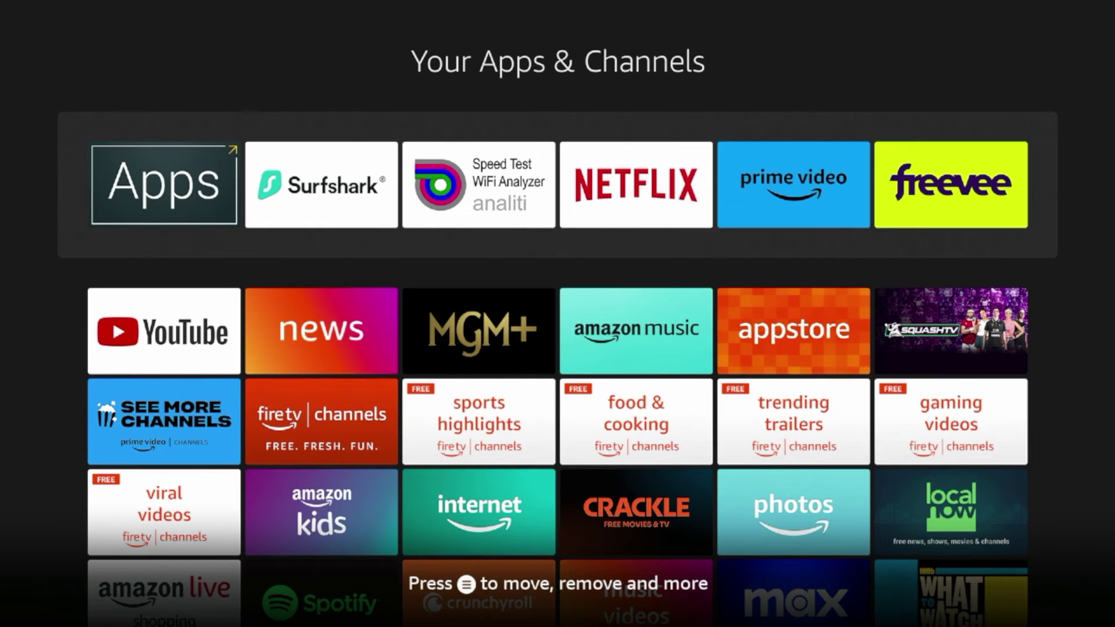
key(Down)
key(Down)
key(Down)
key(Right)
key(Up)
key(Up)
key(Left)
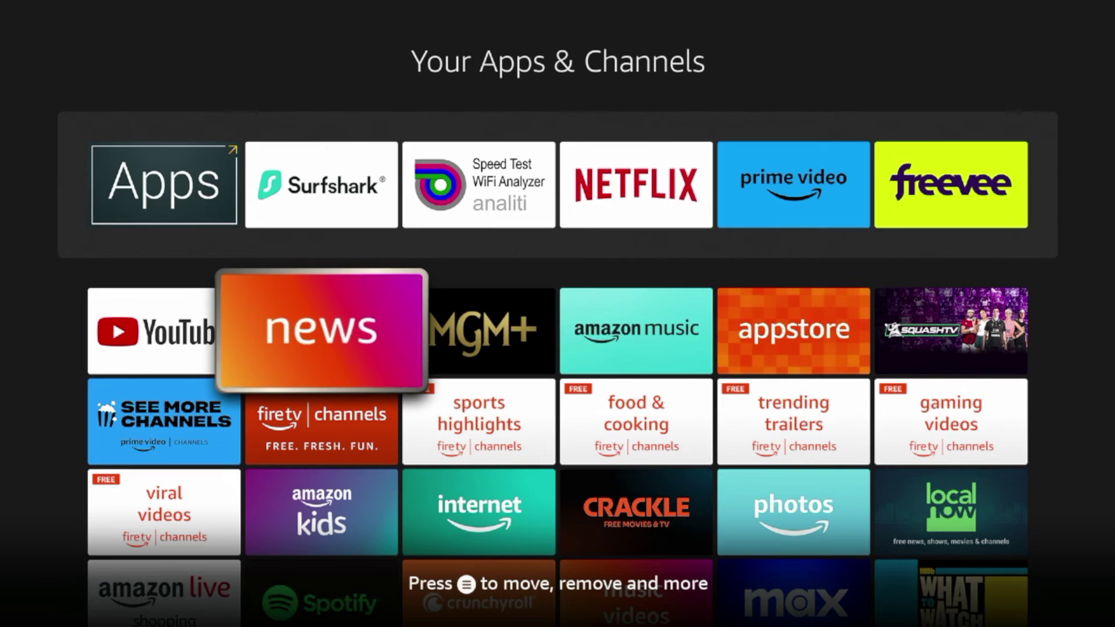